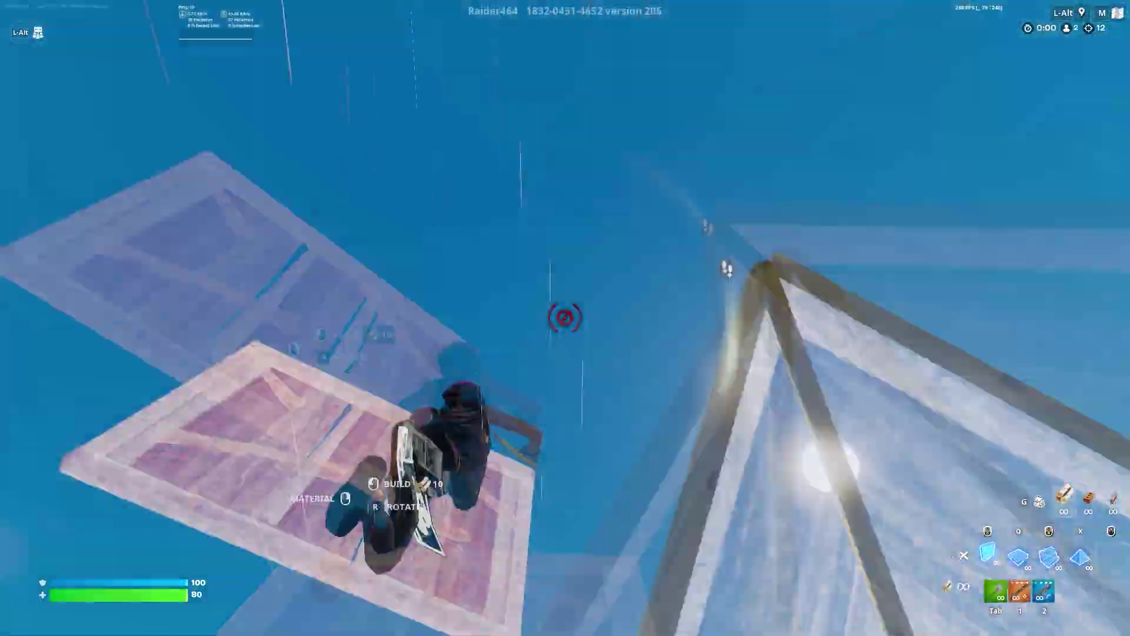
Build floors, walls and ramps and edit a wall piece on the box-fight map
{"action": "key", "text": "w"}
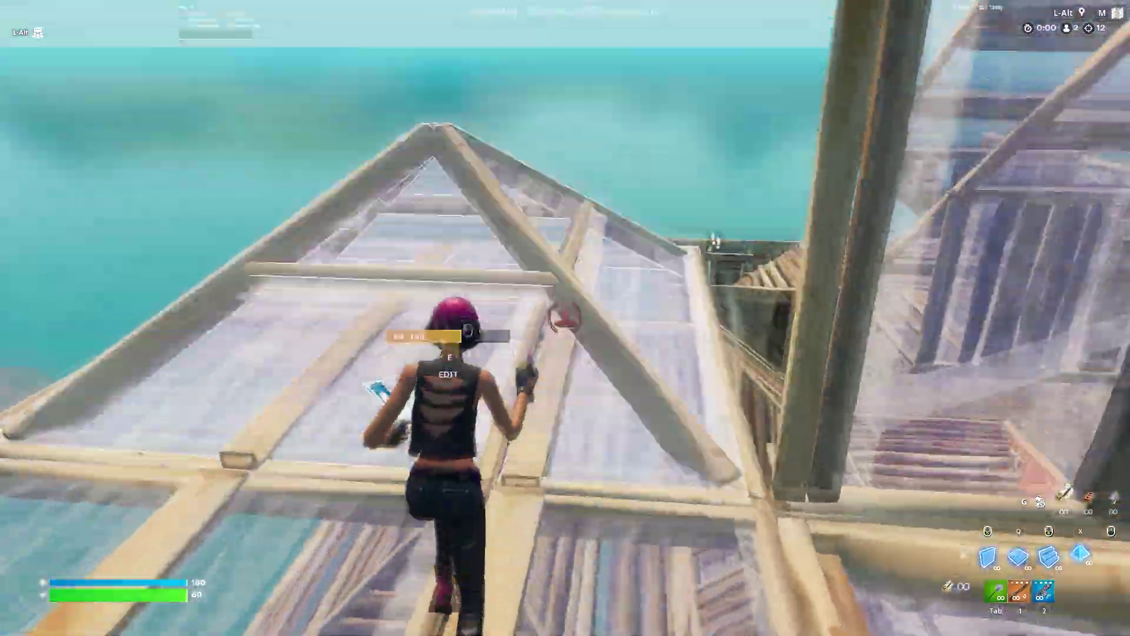
{"action": "key", "text": "w"}
{"action": "key", "text": "e"}
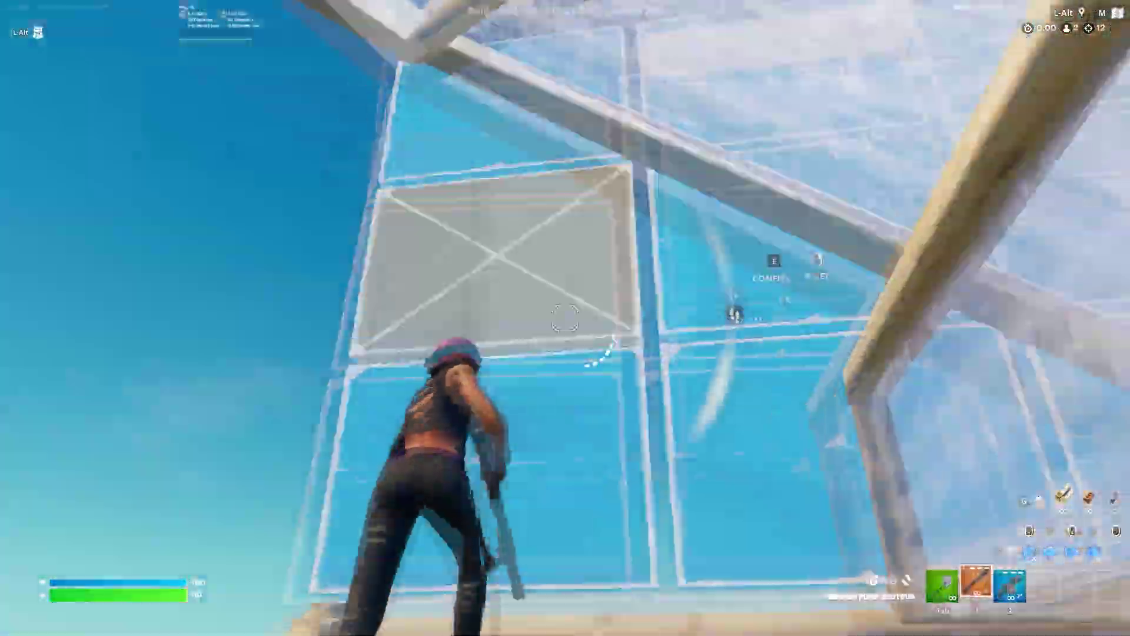
{"action": "key", "text": "e"}
{"action": "key", "text": "w"}
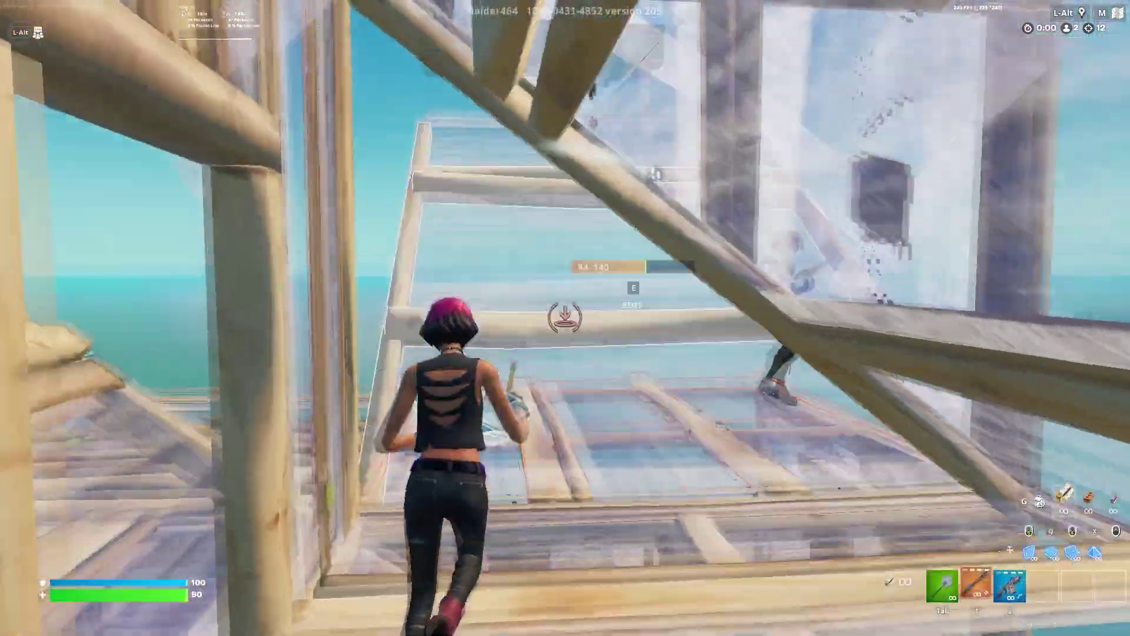
Switch to the Thunder Burst SMG and eliminate the enemy for 13 eliminations
{"action": "key", "text": "2"}
{"action": "left_click", "coordinate": [565, 318]}
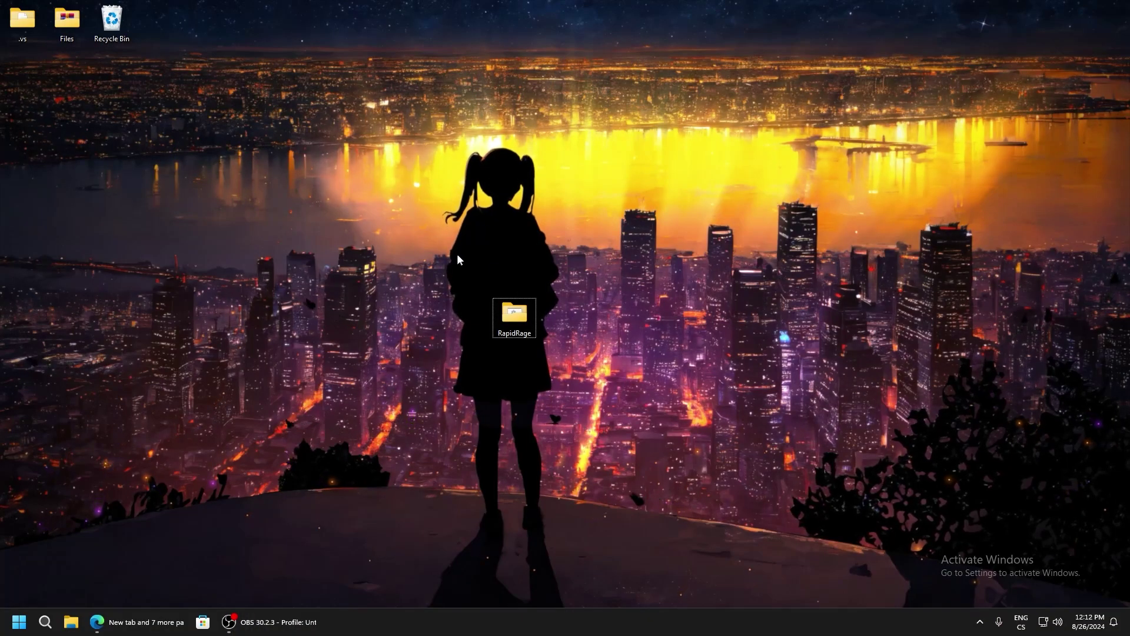
{"action": "left_click_drag", "start_coordinate": [457, 255], "coordinate": [486, 281]}
Open the desktop's RapidRage folder and move its Explorer window to the screen centre
{"action": "mouse_move", "coordinate": [524, 344]}
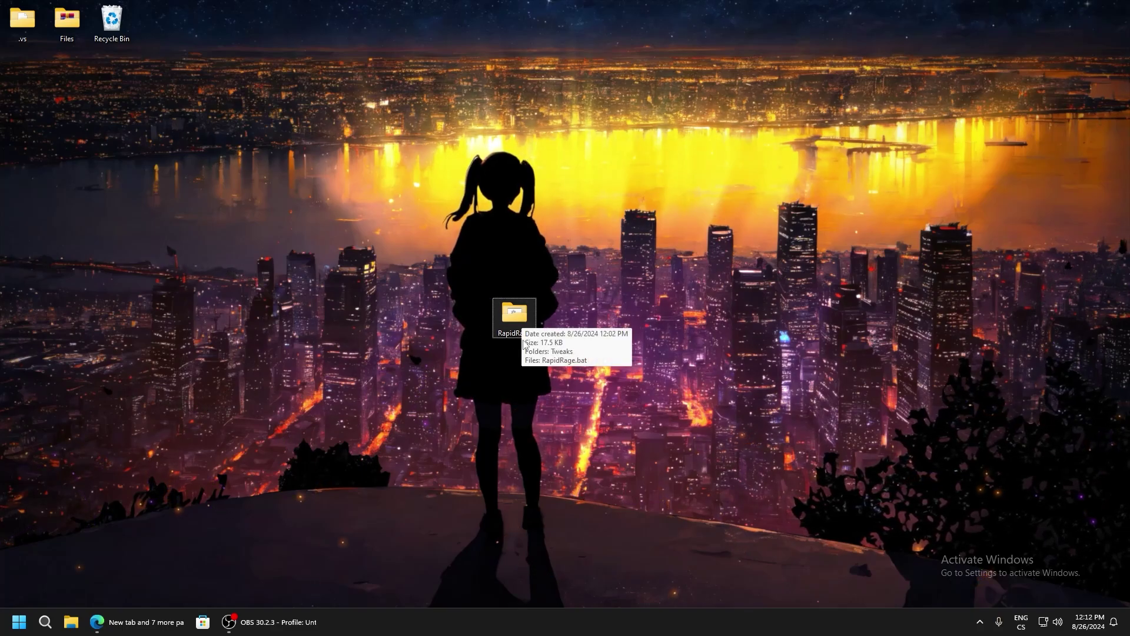
{"action": "double_click", "coordinate": [511, 314]}
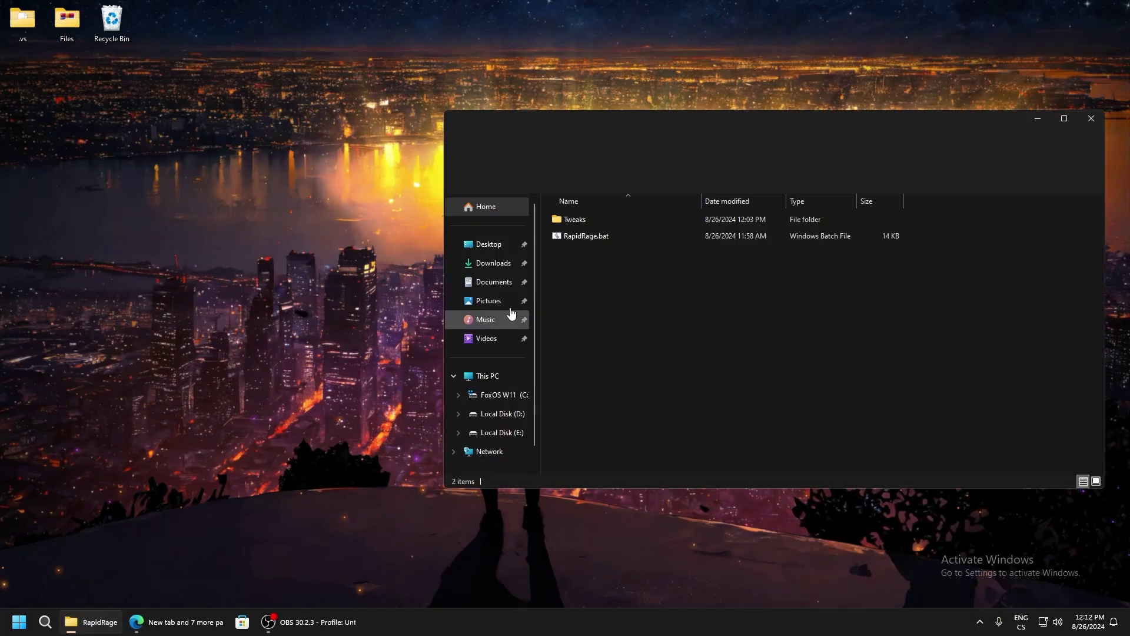
{"action": "mouse_move", "coordinate": [634, 123]}
{"action": "left_mouse_down"}
{"action": "mouse_move", "coordinate": [565, 155]}
{"action": "mouse_move", "coordinate": [519, 154]}
{"action": "left_mouse_up"}
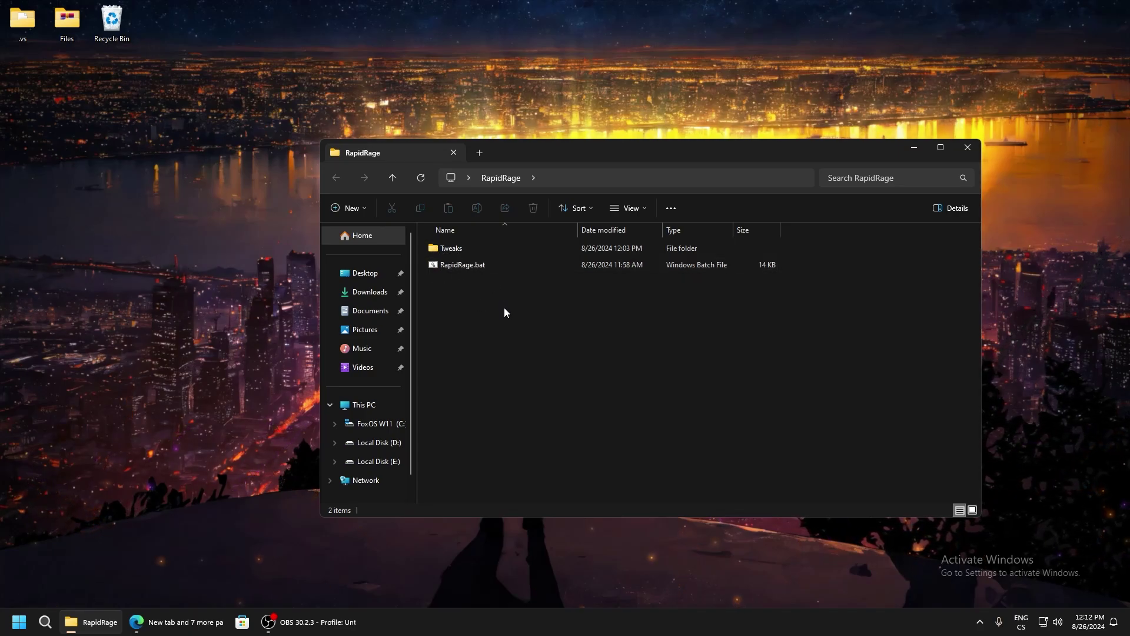
Open the Tweaks folder and merge Fix PING.reg into the registry
{"action": "double_click", "coordinate": [445, 249]}
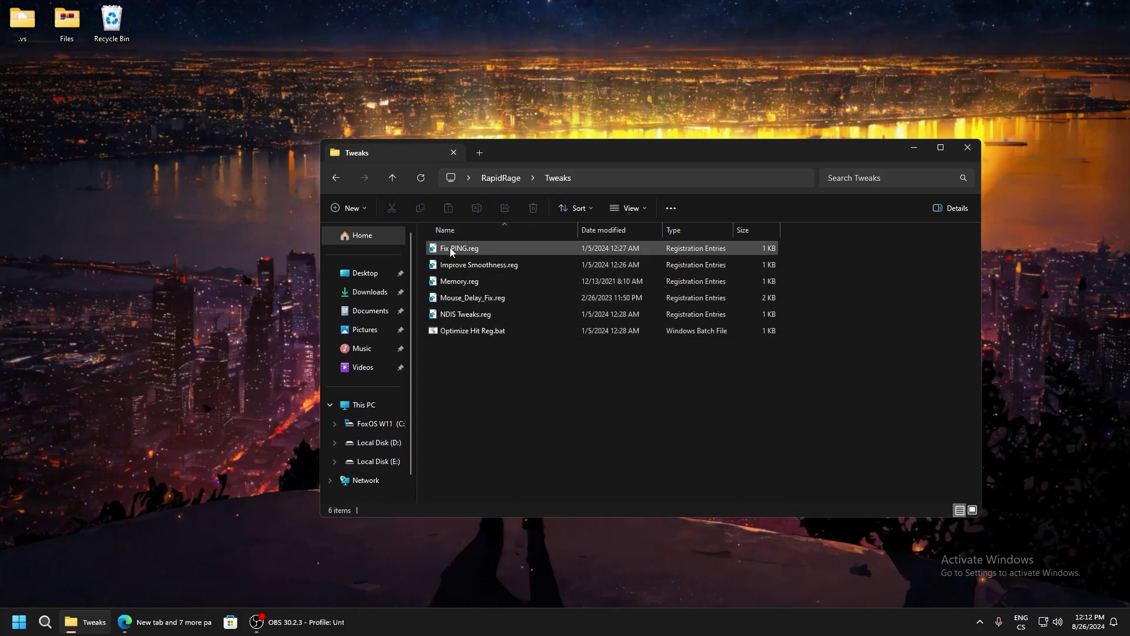
{"action": "double_click", "coordinate": [466, 252]}
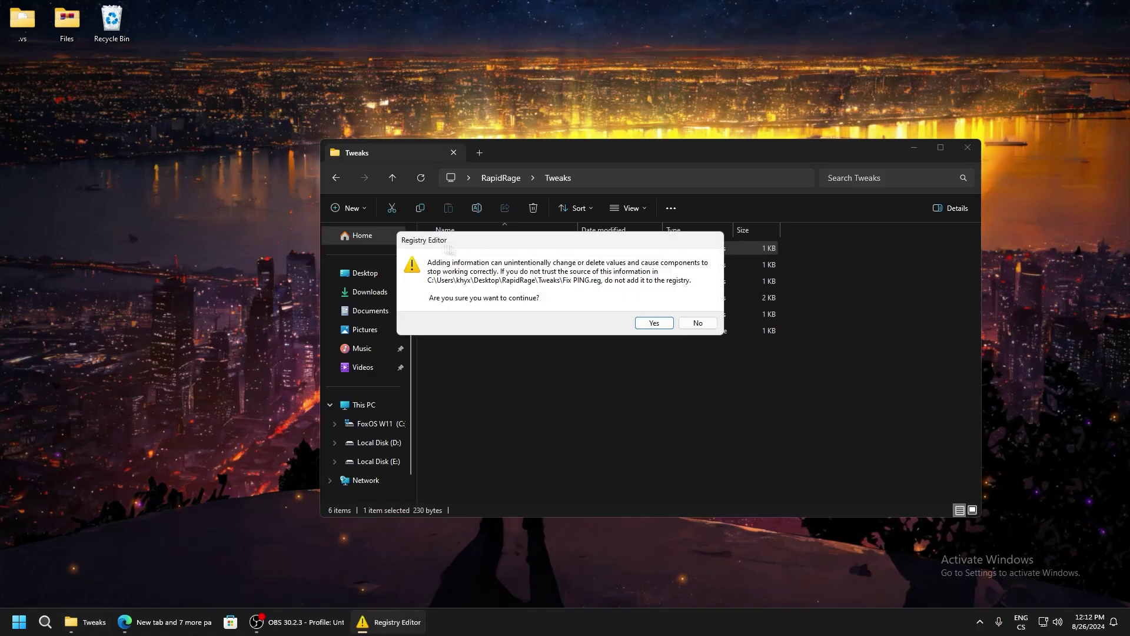
{"action": "key", "text": "Return"}
{"action": "key", "text": "Return"}
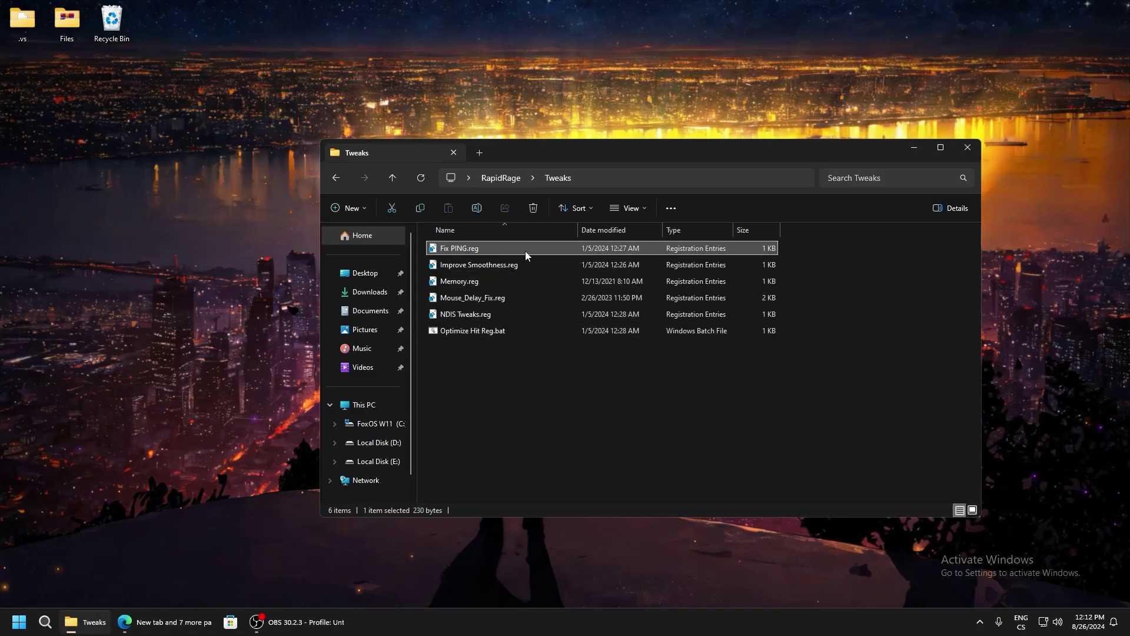
Merge Improve Smoothness.reg and Memory.reg into the registry, confirming each
{"action": "double_click", "coordinate": [460, 265]}
{"action": "key", "text": "Return"}
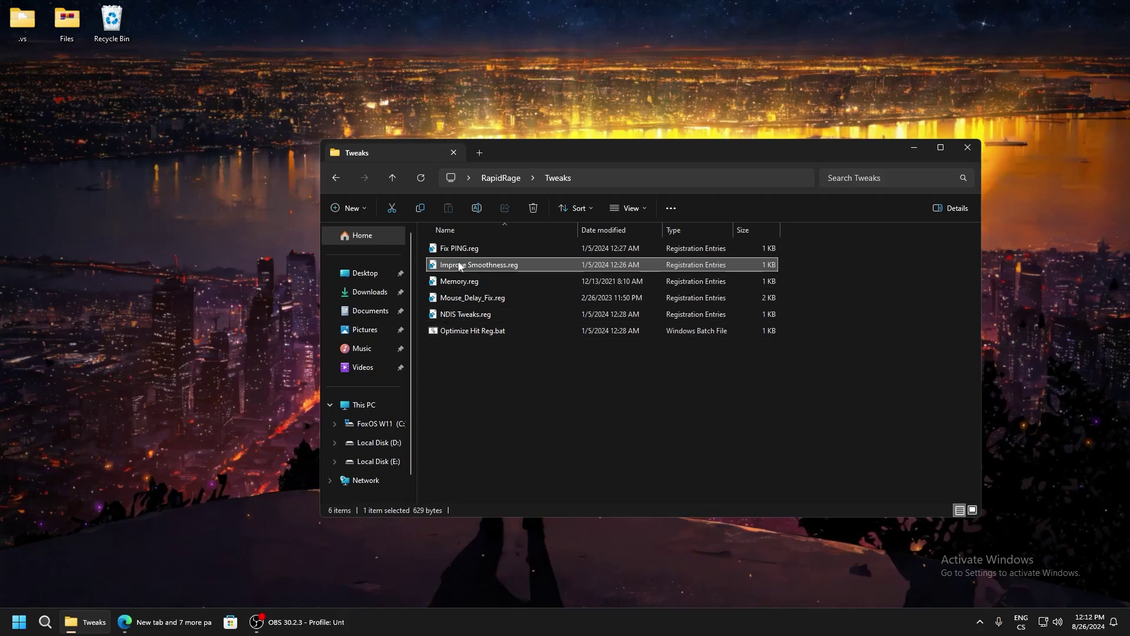
{"action": "double_click", "coordinate": [459, 280]}
{"action": "key", "text": "Return"}
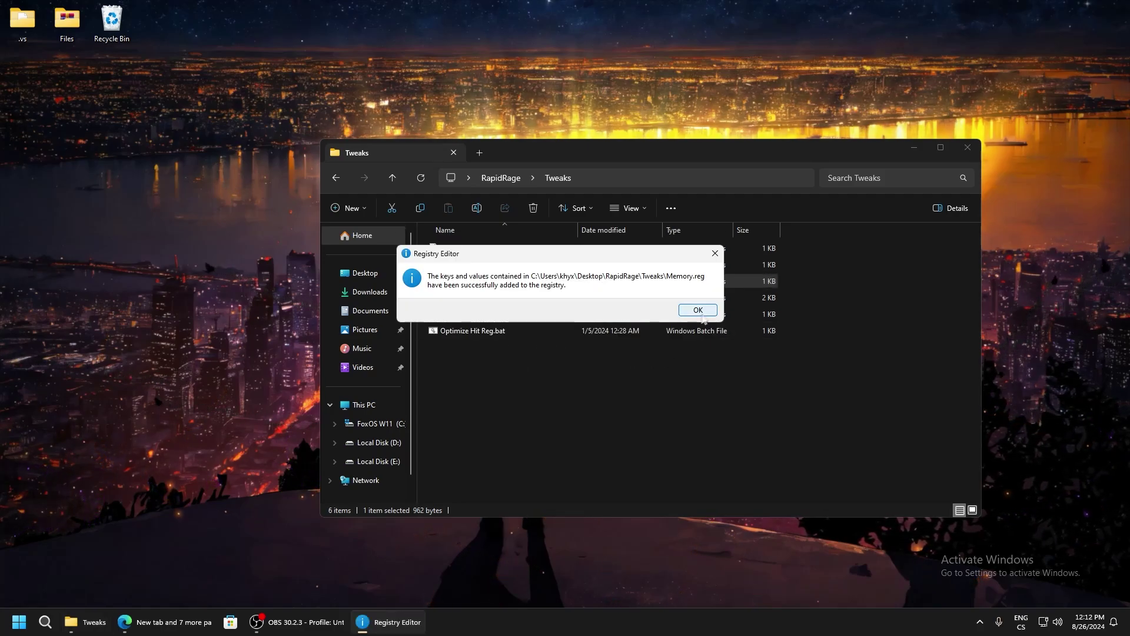
{"action": "left_click", "coordinate": [701, 314]}
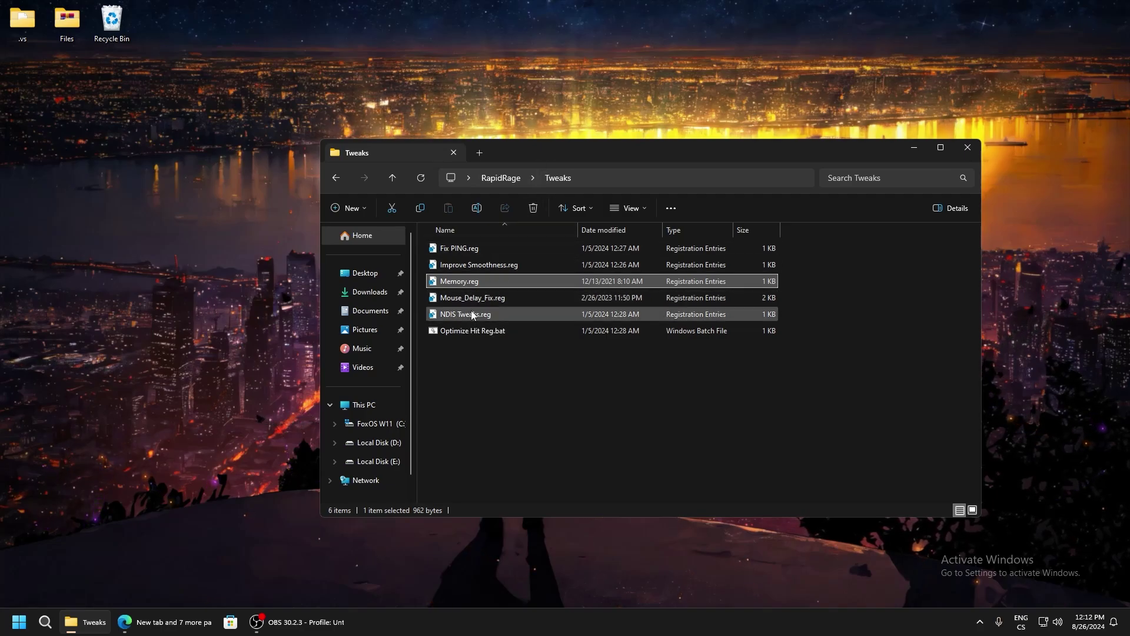
Merge Mouse_Delay_Fix.reg and NDIS Tweaks.reg into the registry, confirming each
{"action": "double_click", "coordinate": [463, 297]}
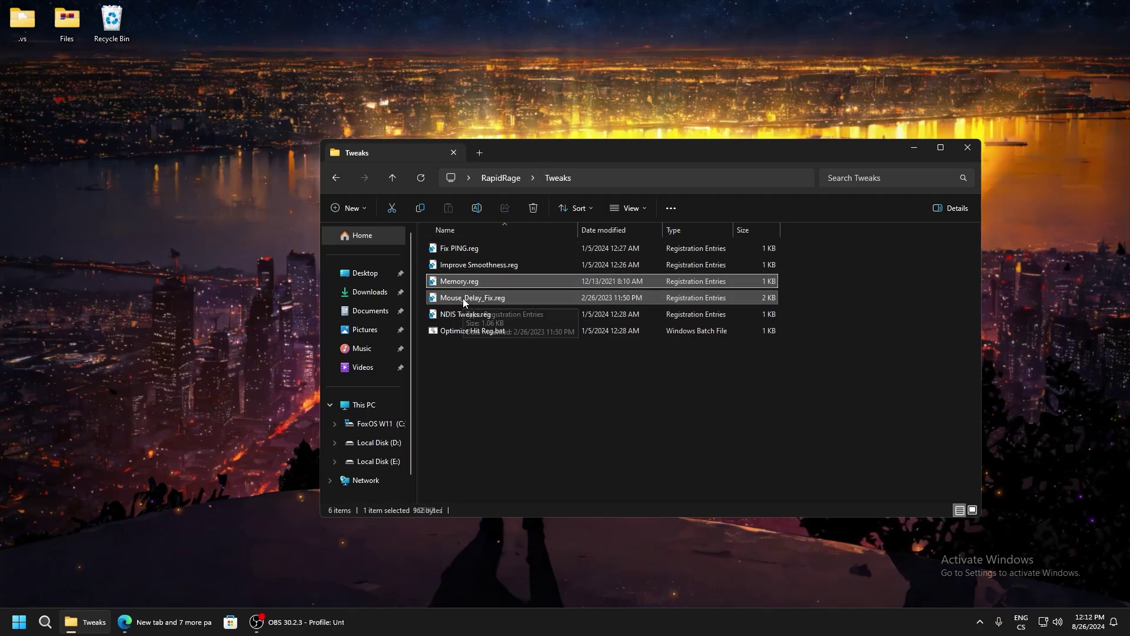
{"action": "left_click", "coordinate": [651, 323]}
{"action": "left_click", "coordinate": [697, 316]}
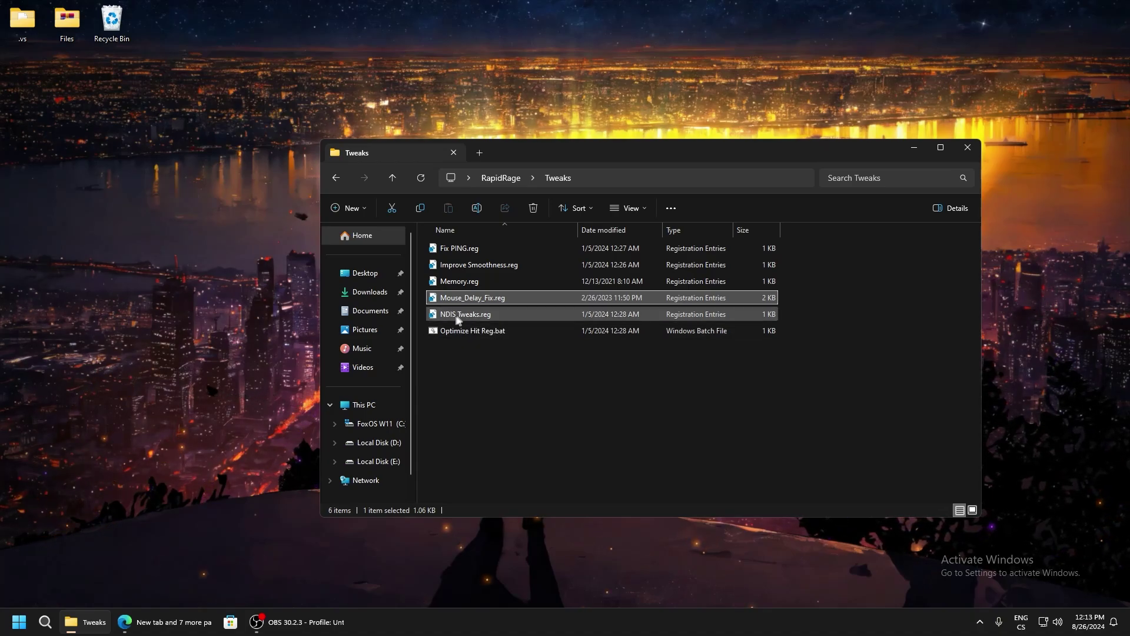
{"action": "double_click", "coordinate": [460, 317]}
{"action": "left_click", "coordinate": [630, 327]}
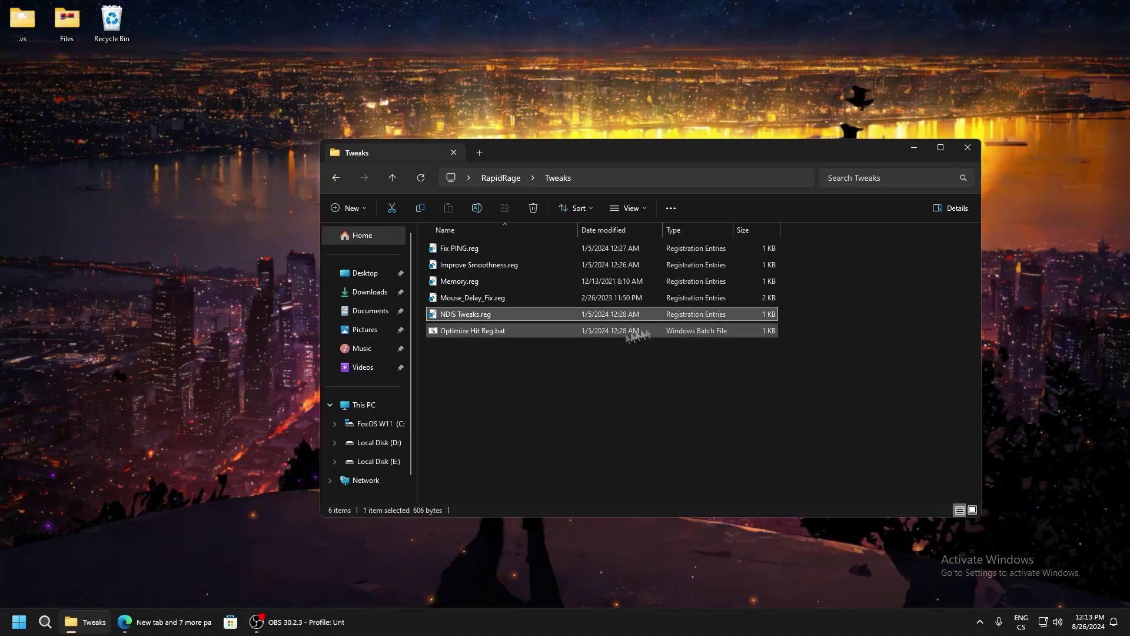
Review Optimize Hit Reg.bat's netsh commands in Notepad, then run it as administrator
{"action": "left_click", "coordinate": [445, 334]}
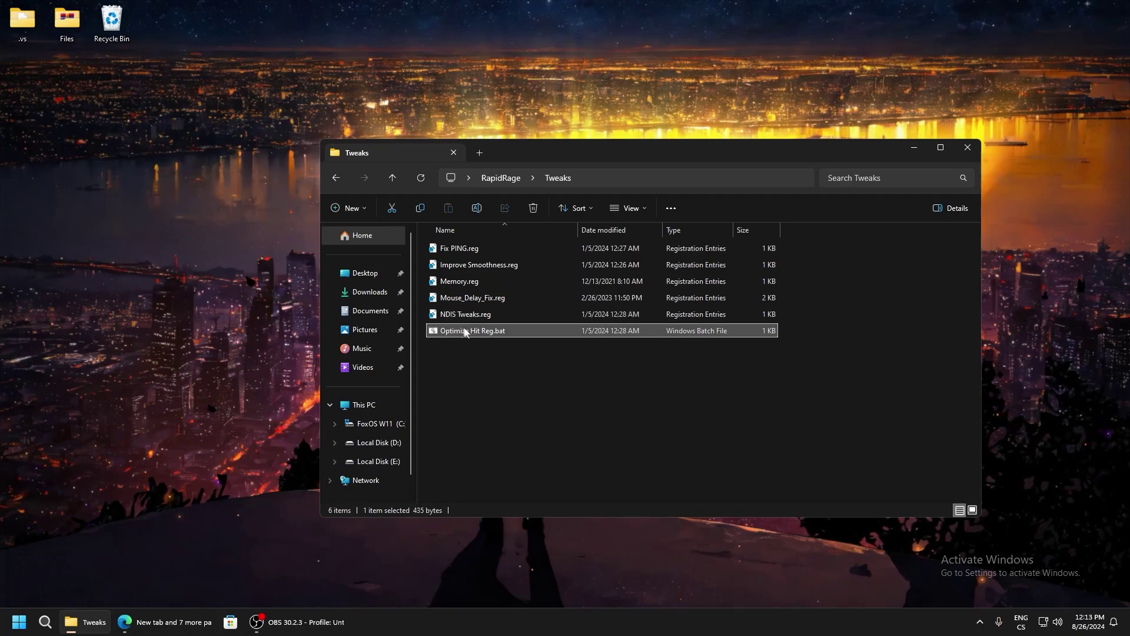
{"action": "double_click", "coordinate": [500, 333]}
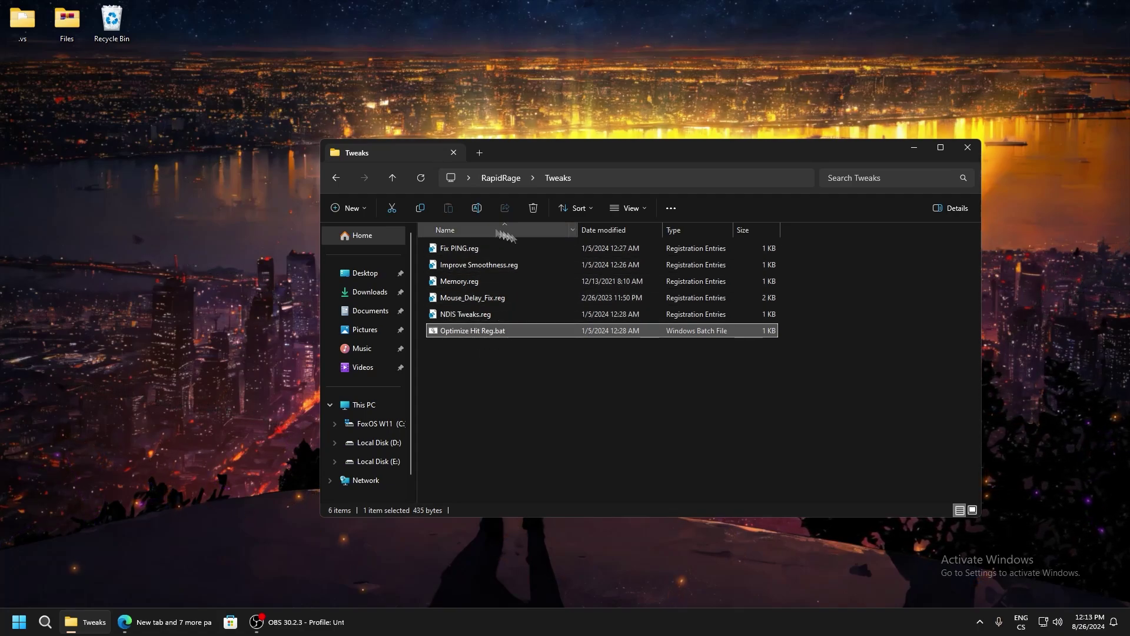
{"action": "right_click", "coordinate": [479, 332]}
{"action": "left_click", "coordinate": [500, 351]}
{"action": "left_click_drag", "start_coordinate": [701, 225], "coordinate": [735, 161]}
{"action": "left_click", "coordinate": [942, 116]}
{"action": "right_click", "coordinate": [489, 331]}
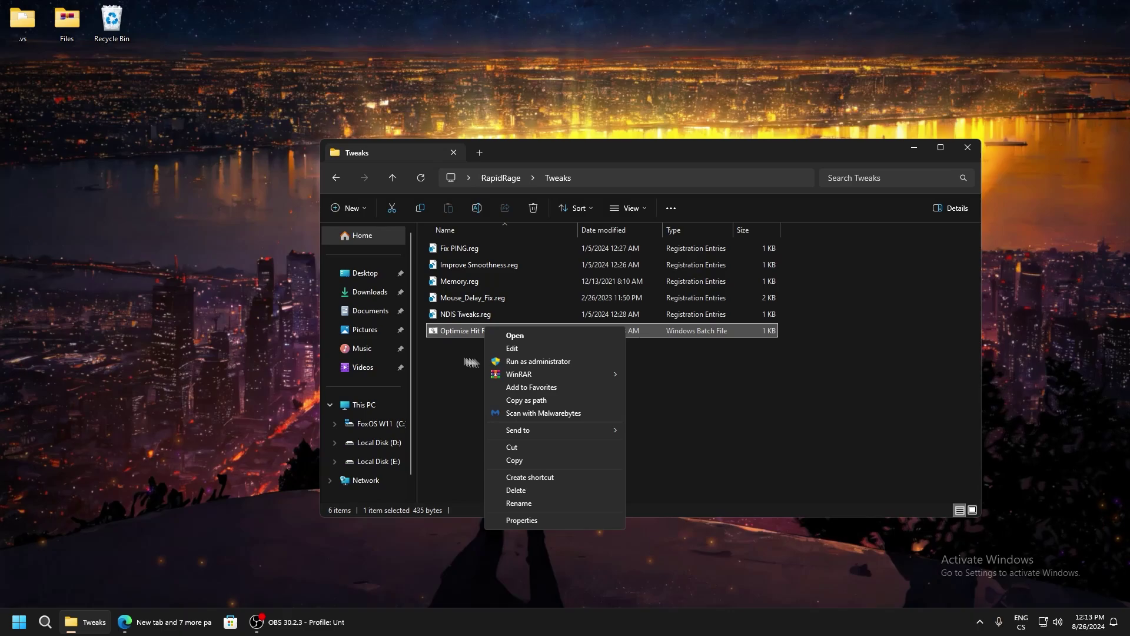
{"action": "left_click", "coordinate": [501, 351]}
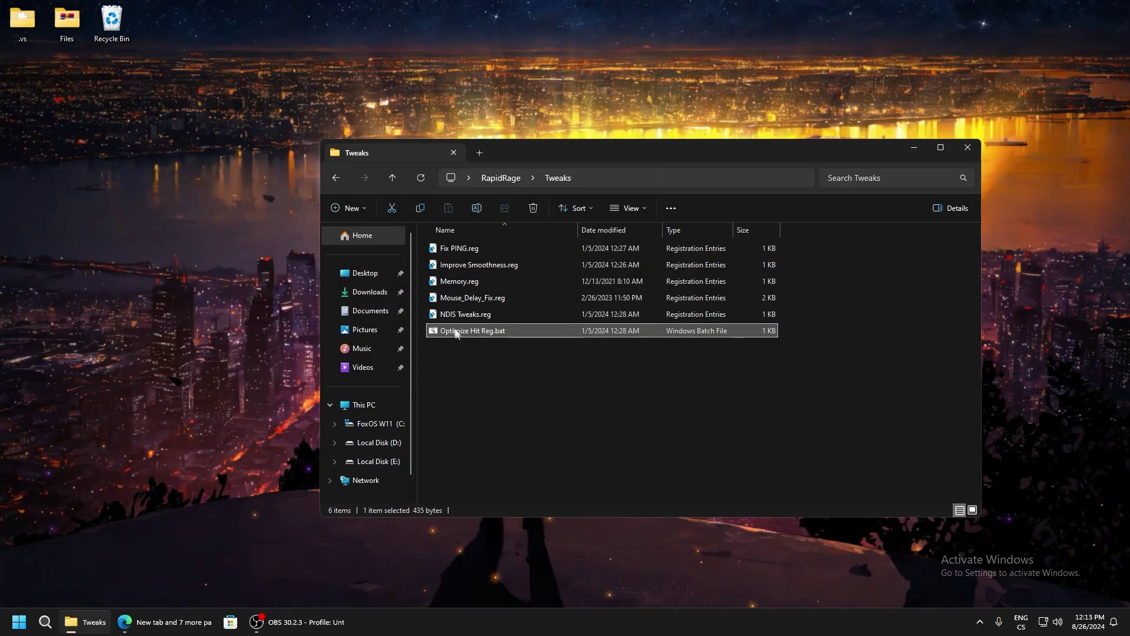
Back in the RapidRage folder, run RapidRage.bat as administrator and centre its console
{"action": "left_click", "coordinate": [342, 185]}
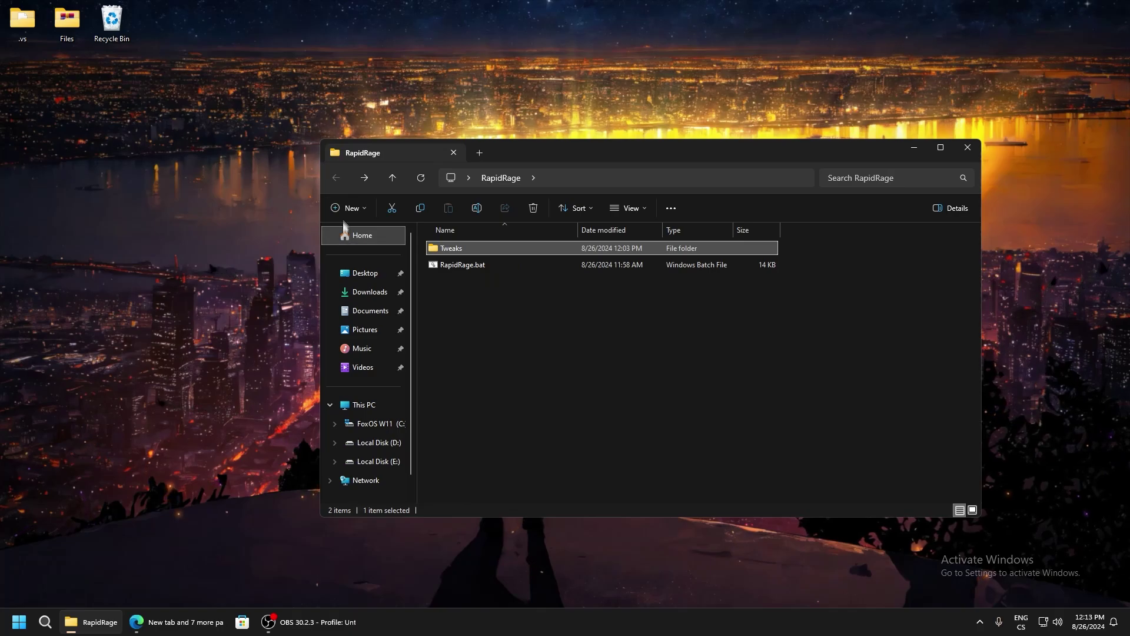
{"action": "right_click", "coordinate": [452, 267]}
{"action": "left_click", "coordinate": [499, 306]}
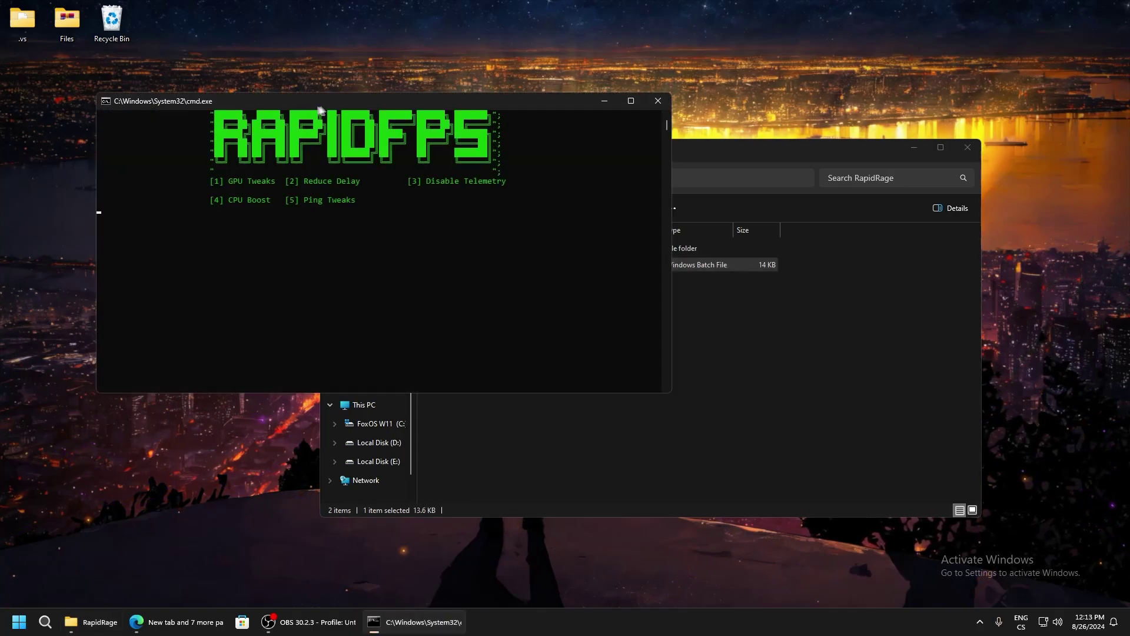
{"action": "left_click_drag", "start_coordinate": [321, 110], "coordinate": [515, 158]}
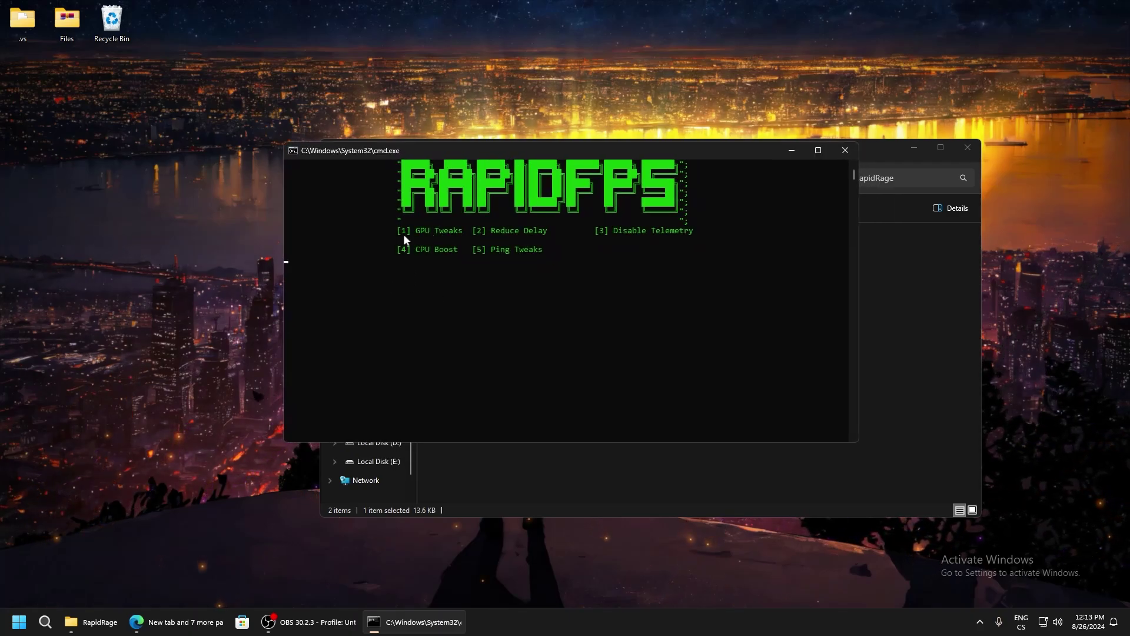
Run RapidFPS options 1 GPU Tweaks, 2 Reduce Delay, 4 CPU Boost and 5 Ping Tweaks
{"action": "type", "text": "1"}
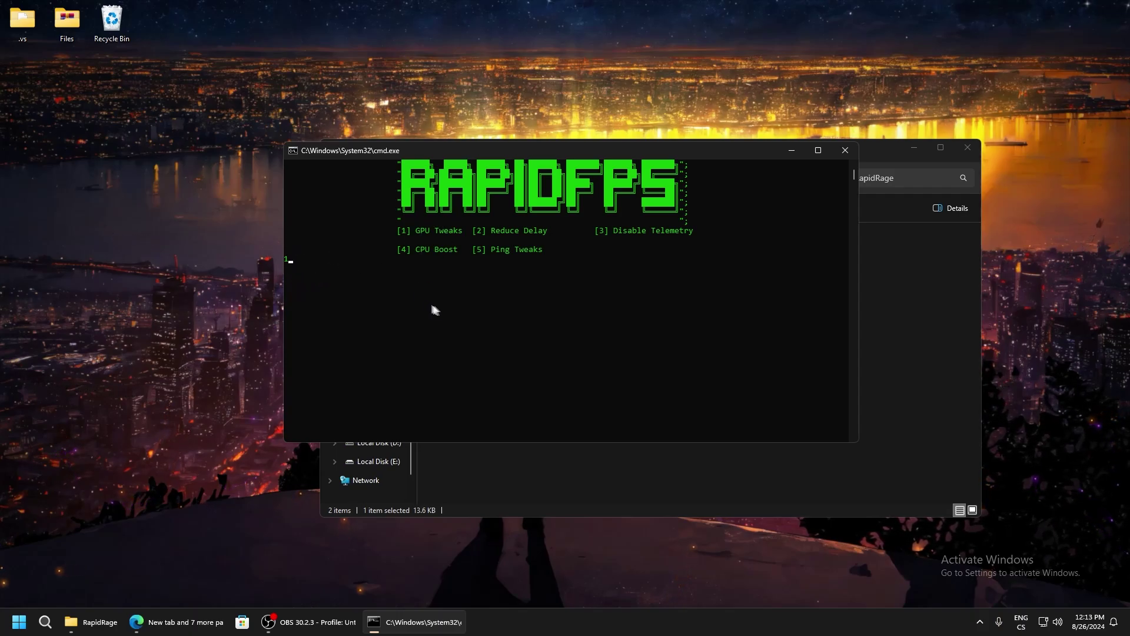
{"action": "key", "text": "Return"}
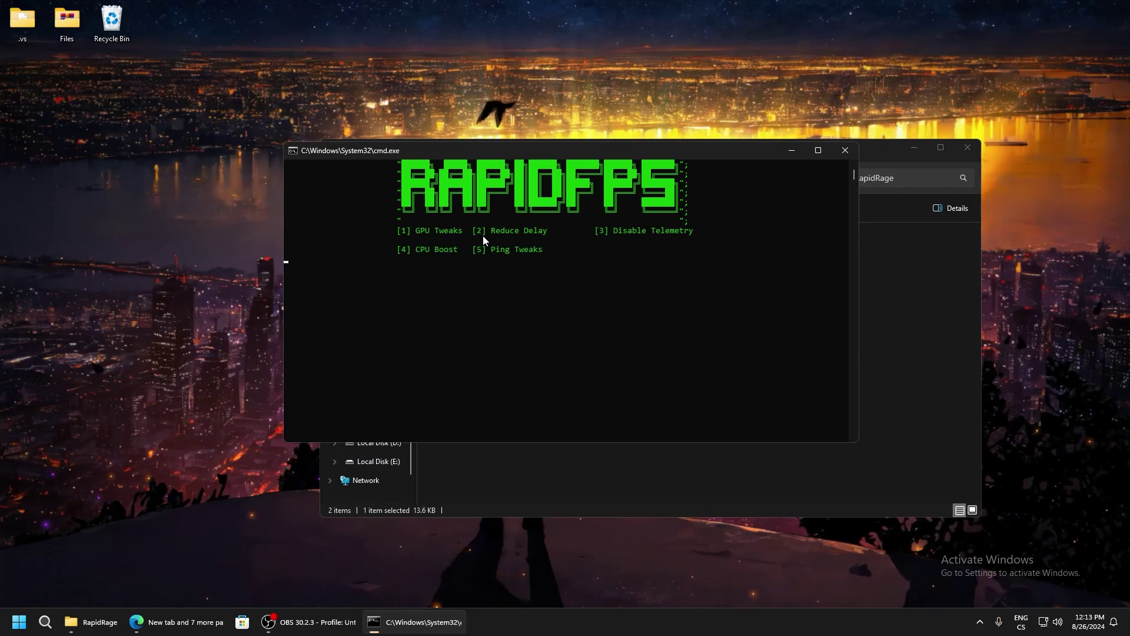
{"action": "type", "text": "2"}
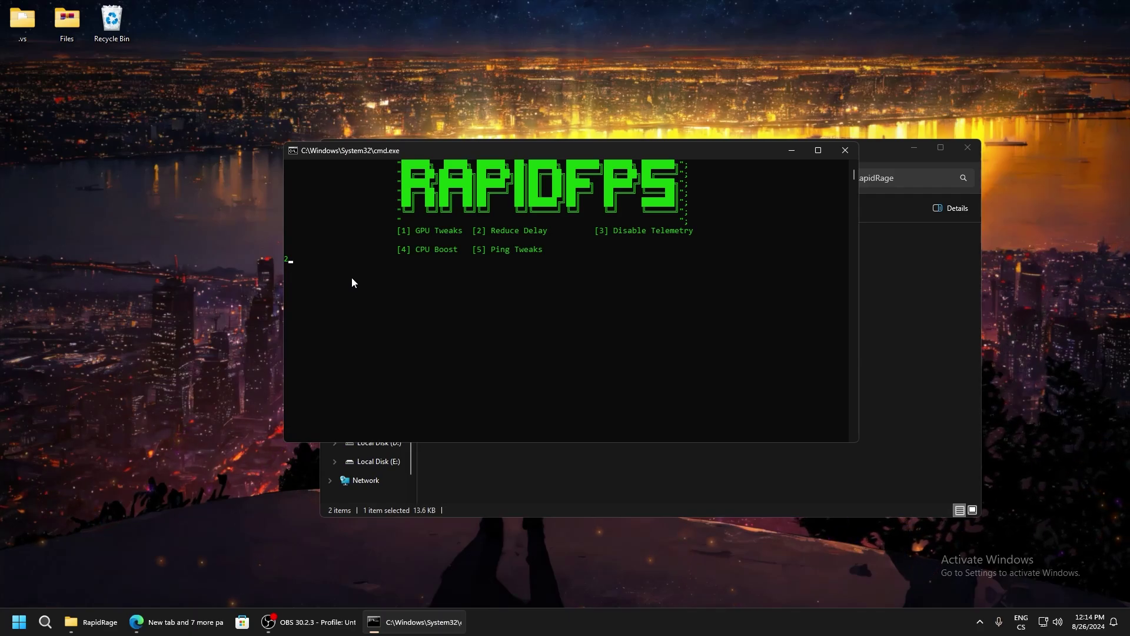
{"action": "key", "text": "Return"}
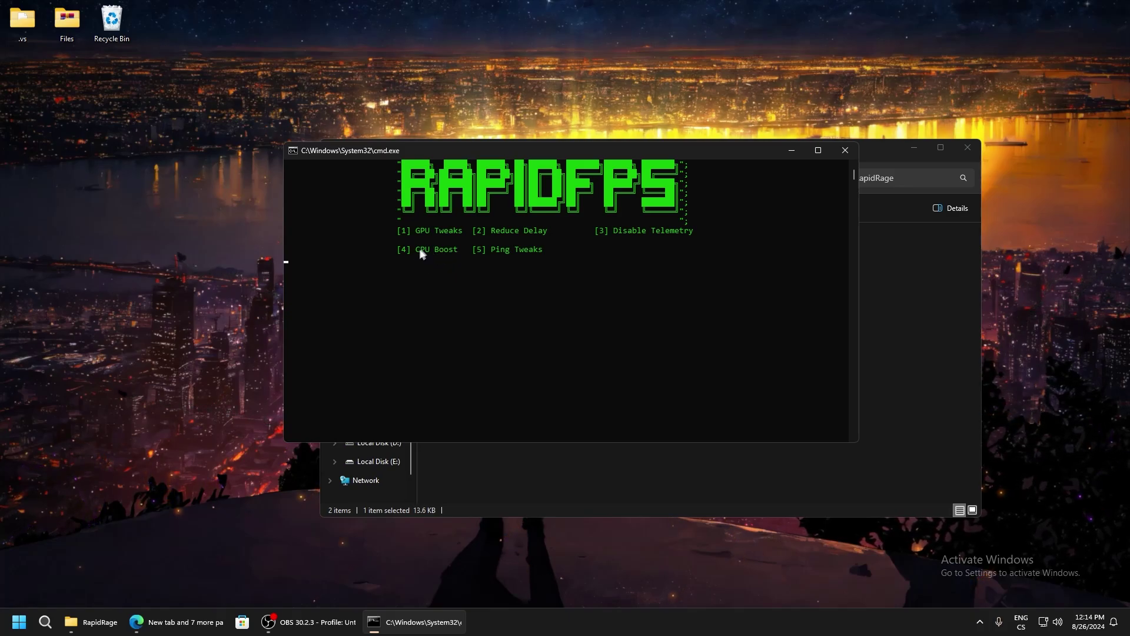
{"action": "type", "text": "4"}
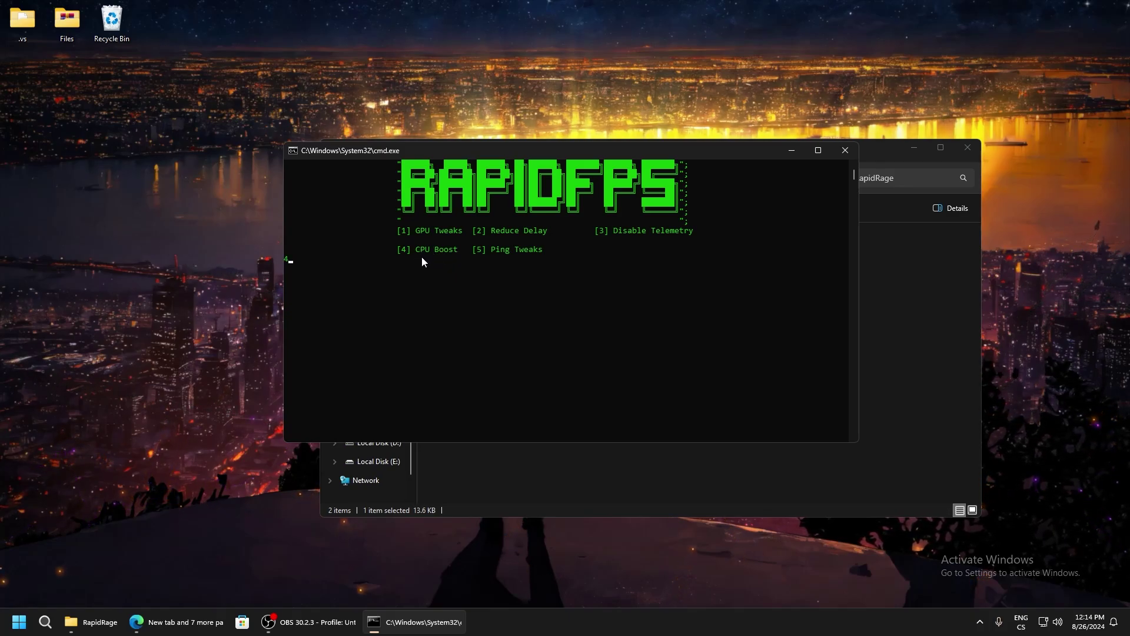
{"action": "key", "text": "Return"}
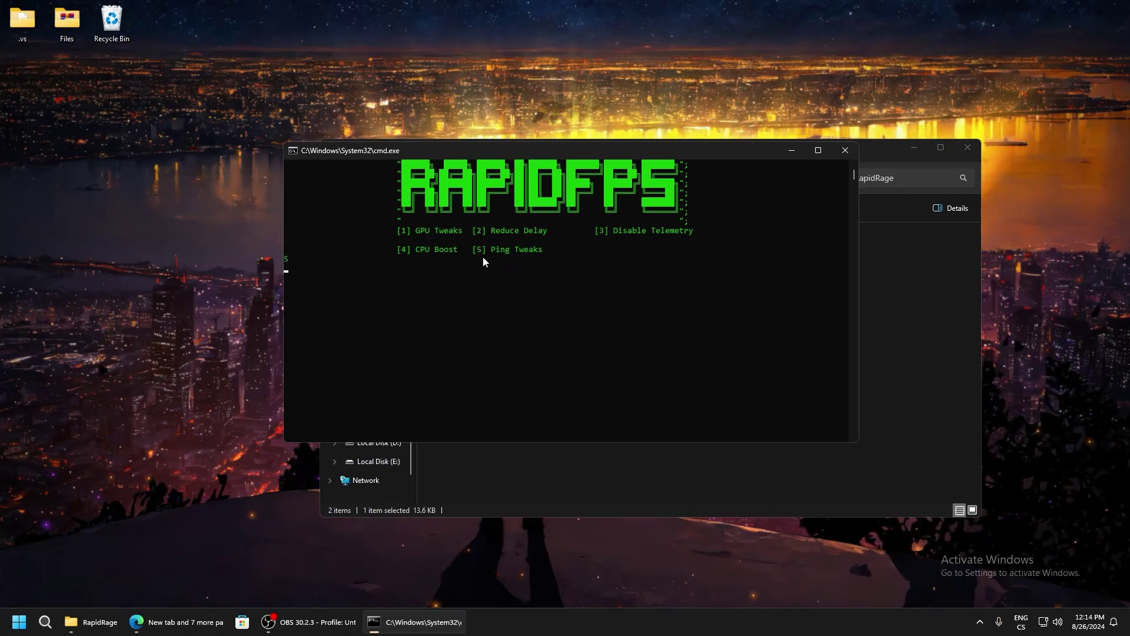
{"action": "key", "text": "Return"}
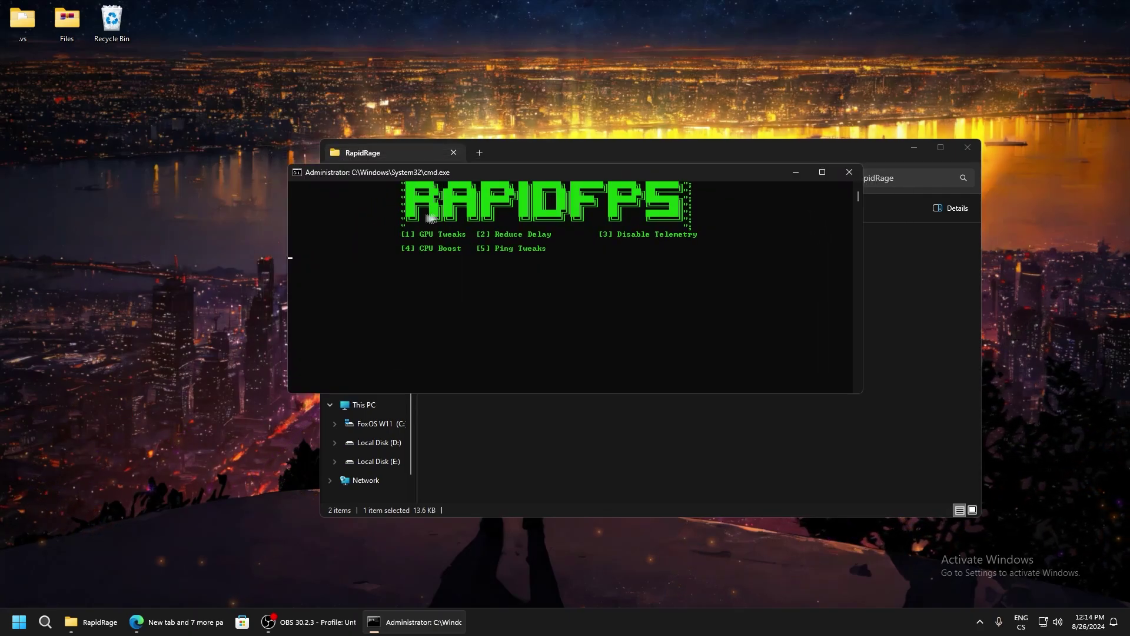
Close the RapidFPS console and open Display settings from the desktop
{"action": "left_click", "coordinate": [849, 172]}
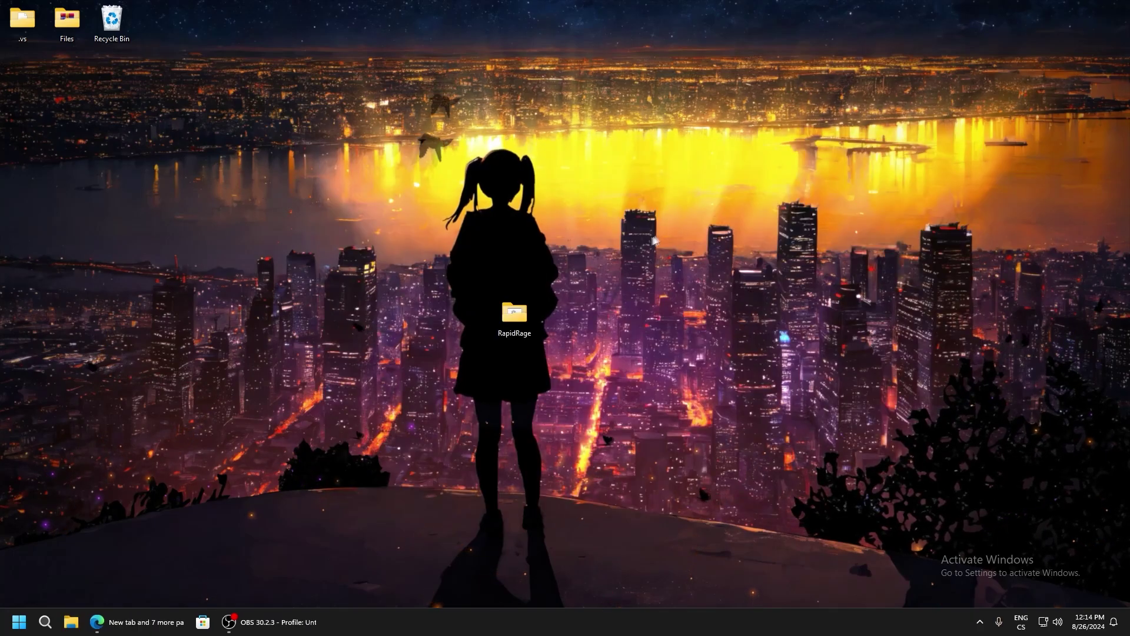
{"action": "right_click", "coordinate": [643, 238]}
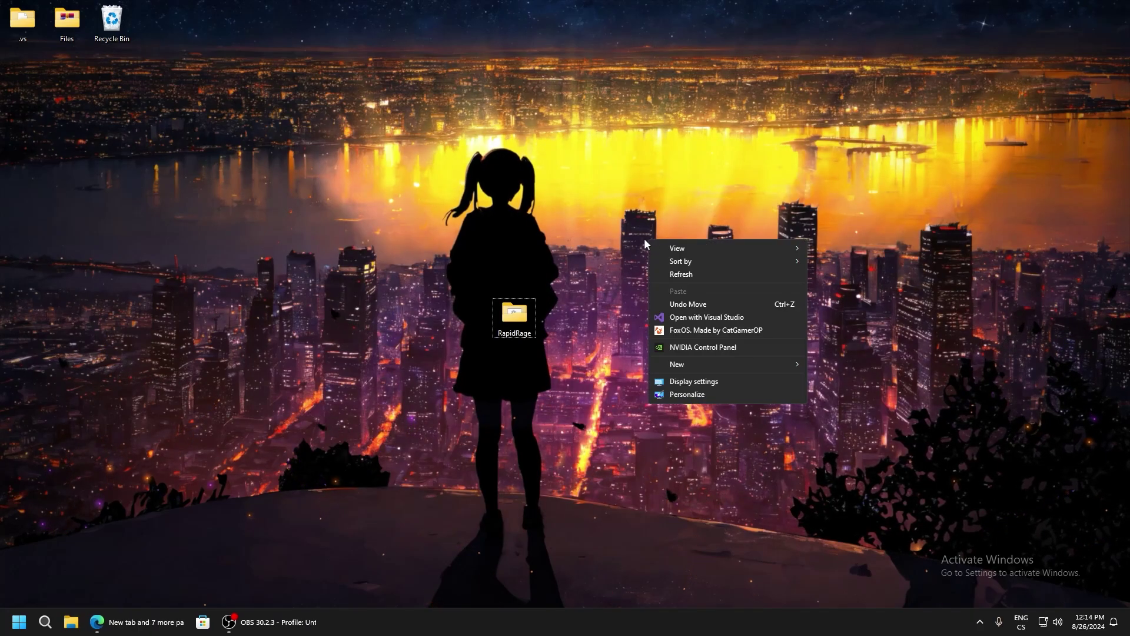
{"action": "left_click", "coordinate": [678, 384]}
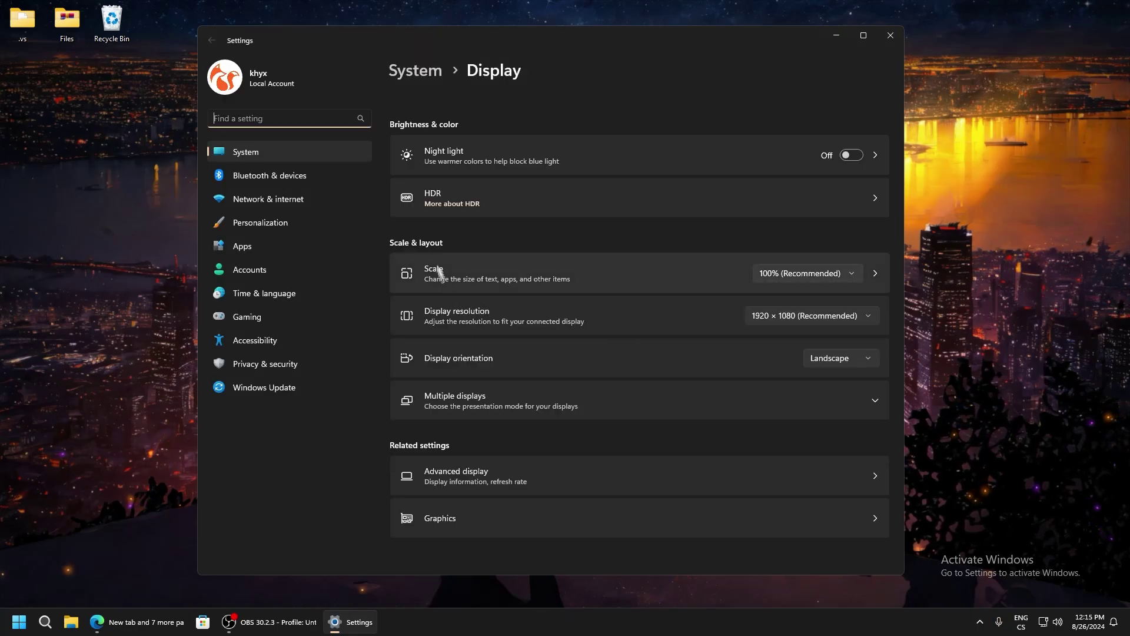
In per-app graphics settings, set VALORANT to High performance and save it
{"action": "left_click", "coordinate": [419, 520]}
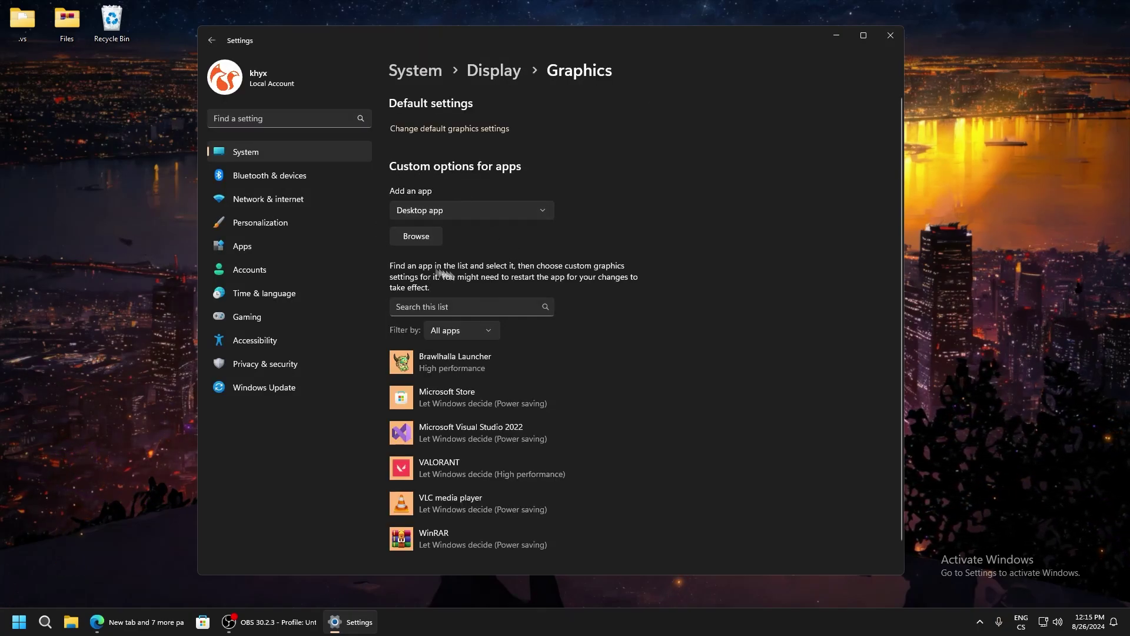
{"action": "scroll", "coordinate": [442, 273], "scroll_direction": "down", "scroll_amount": 1}
{"action": "scroll", "coordinate": [378, 295], "scroll_direction": "up", "scroll_amount": 1}
{"action": "scroll", "coordinate": [381, 340], "scroll_direction": "down", "scroll_amount": 1}
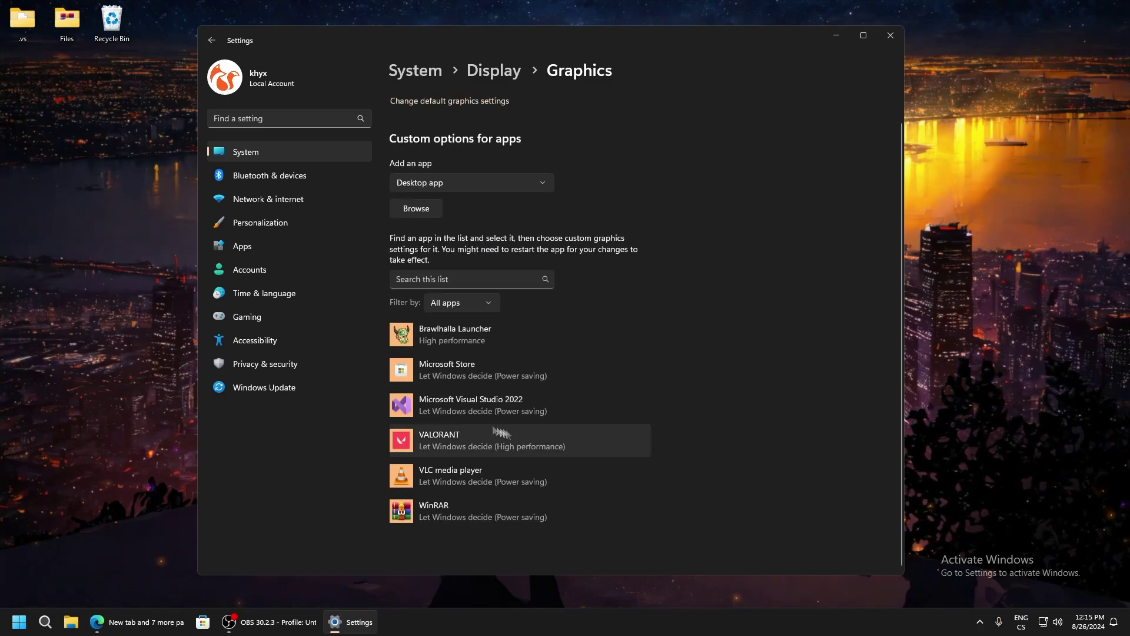
{"action": "left_click", "coordinate": [432, 449]}
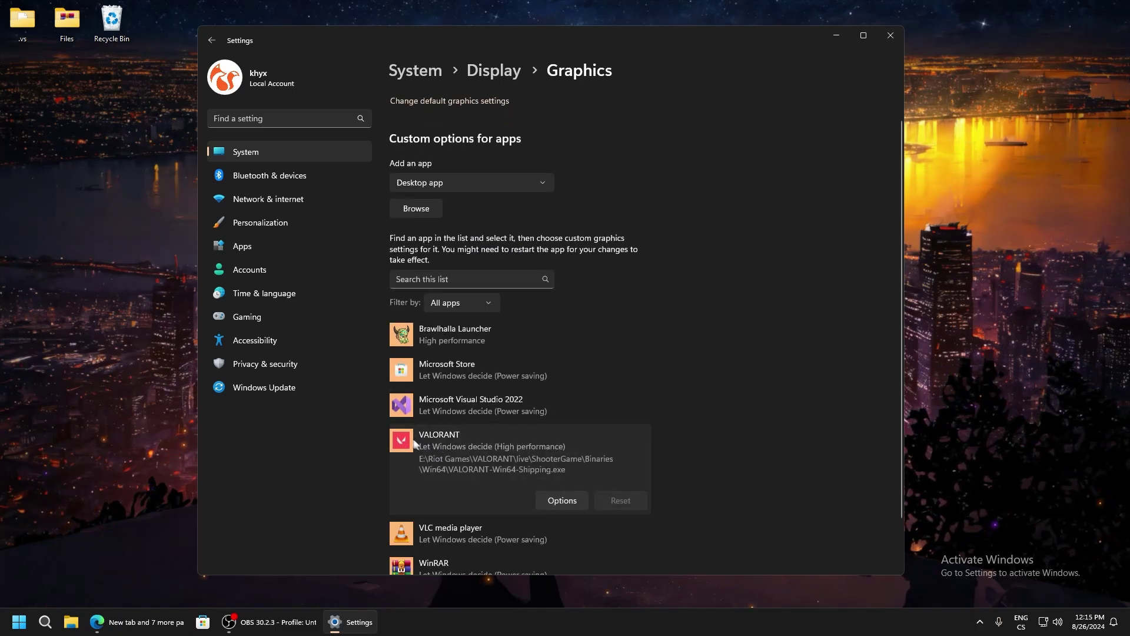
{"action": "scroll", "coordinate": [433, 381], "scroll_direction": "down", "scroll_amount": 2}
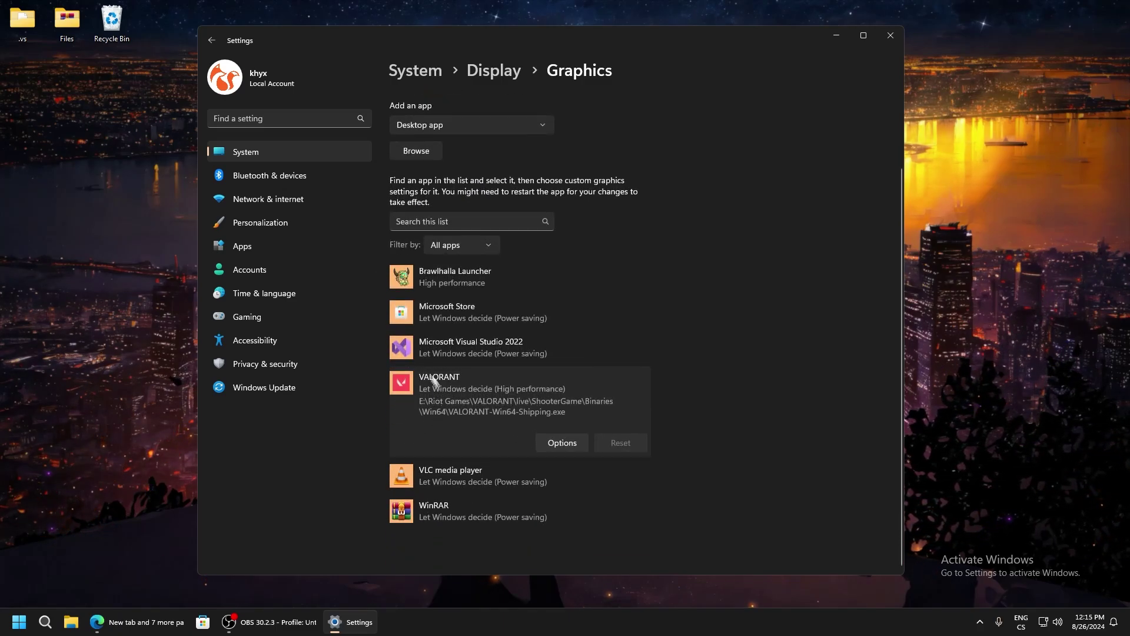
{"action": "left_click", "coordinate": [554, 445]}
{"action": "left_click", "coordinate": [450, 300]}
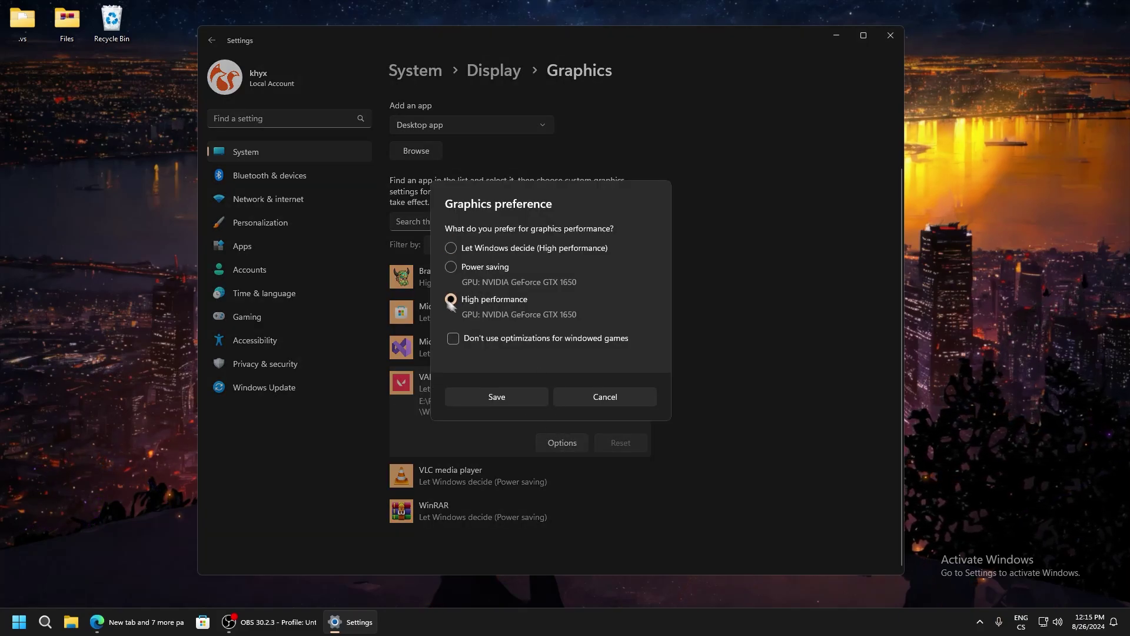
{"action": "left_click", "coordinate": [496, 394]}
Save High performance as Brawlhalla Launcher's graphics preference
{"action": "left_click", "coordinate": [451, 277]}
{"action": "left_click", "coordinate": [561, 338]}
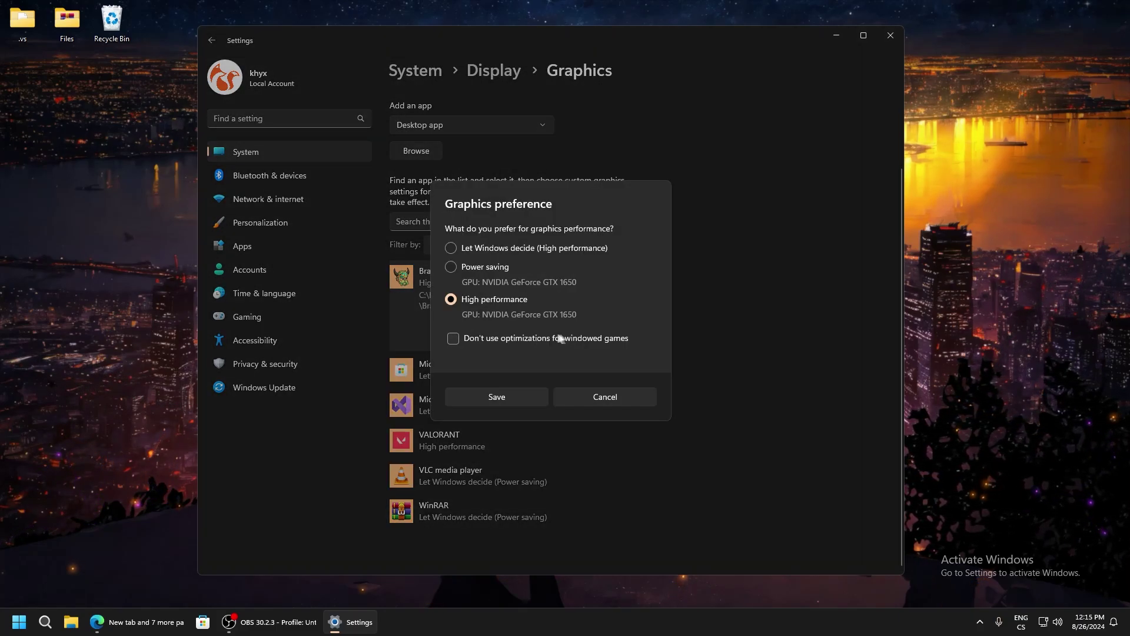
{"action": "left_click", "coordinate": [493, 398]}
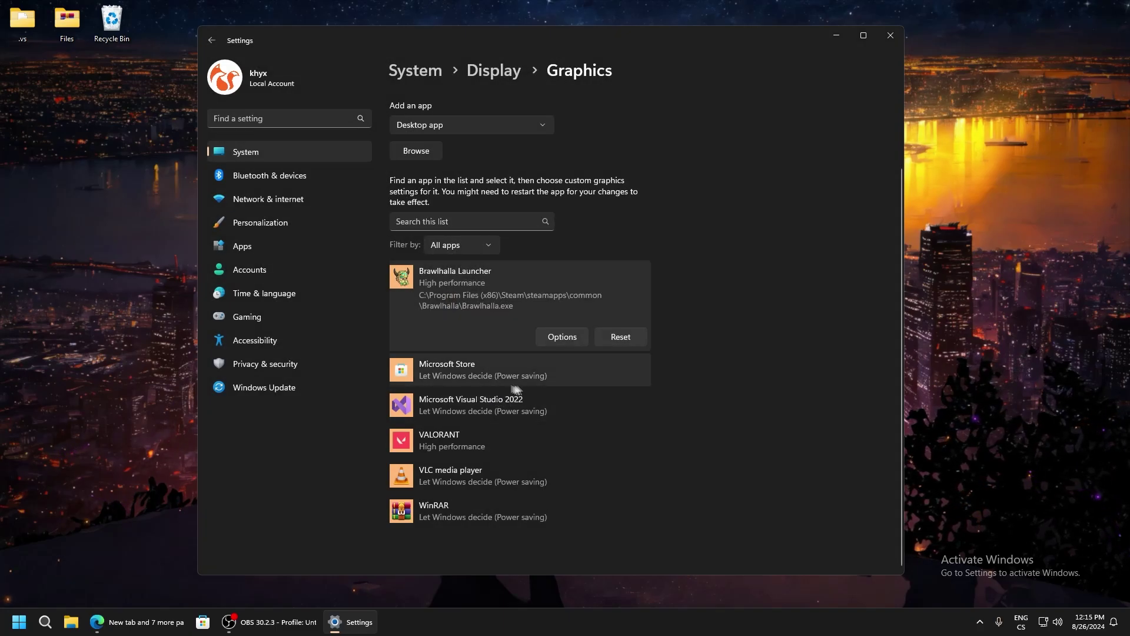
{"action": "scroll", "coordinate": [506, 235], "scroll_direction": "up", "scroll_amount": 2}
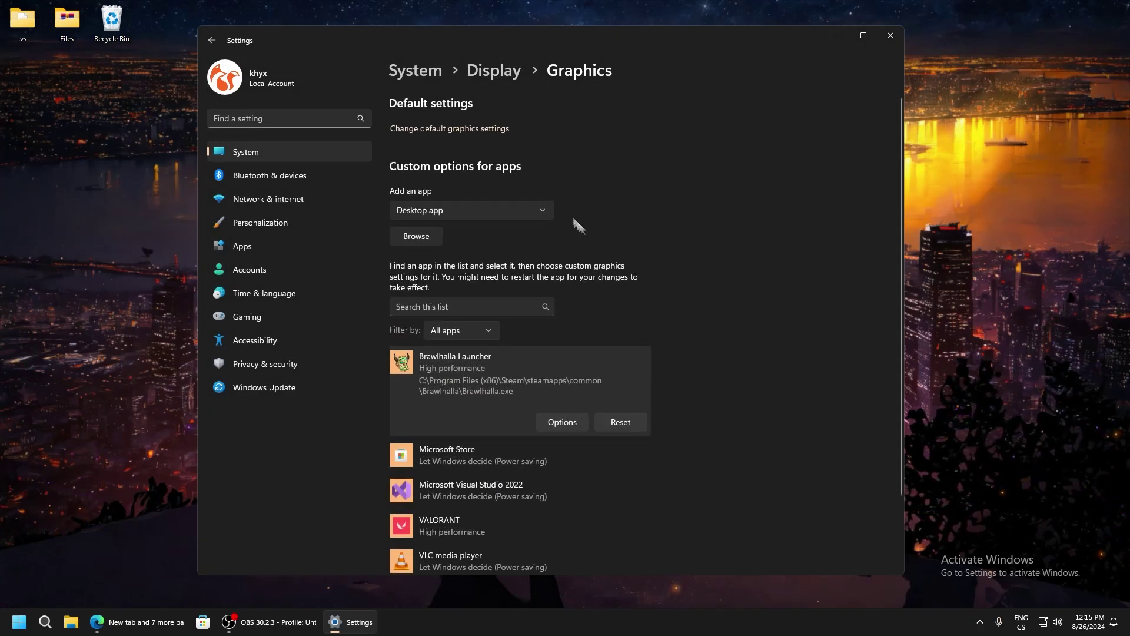
In Default graphics settings, keep GPU scheduling On and enable optimizations for windowed games
{"action": "left_click", "coordinate": [459, 131]}
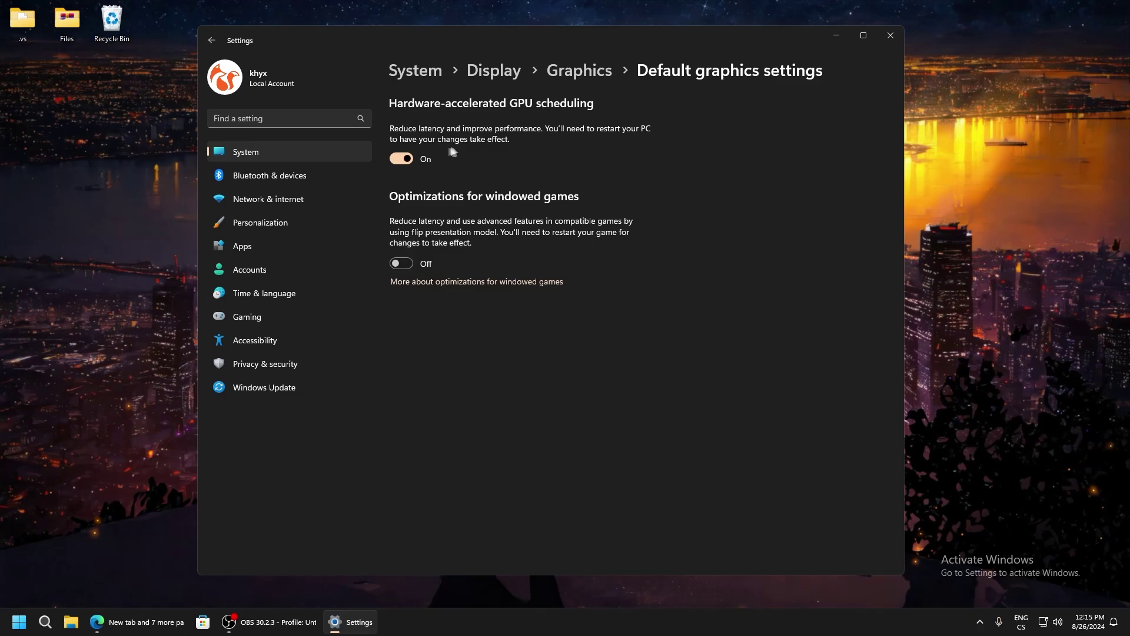
{"action": "left_click", "coordinate": [211, 40]}
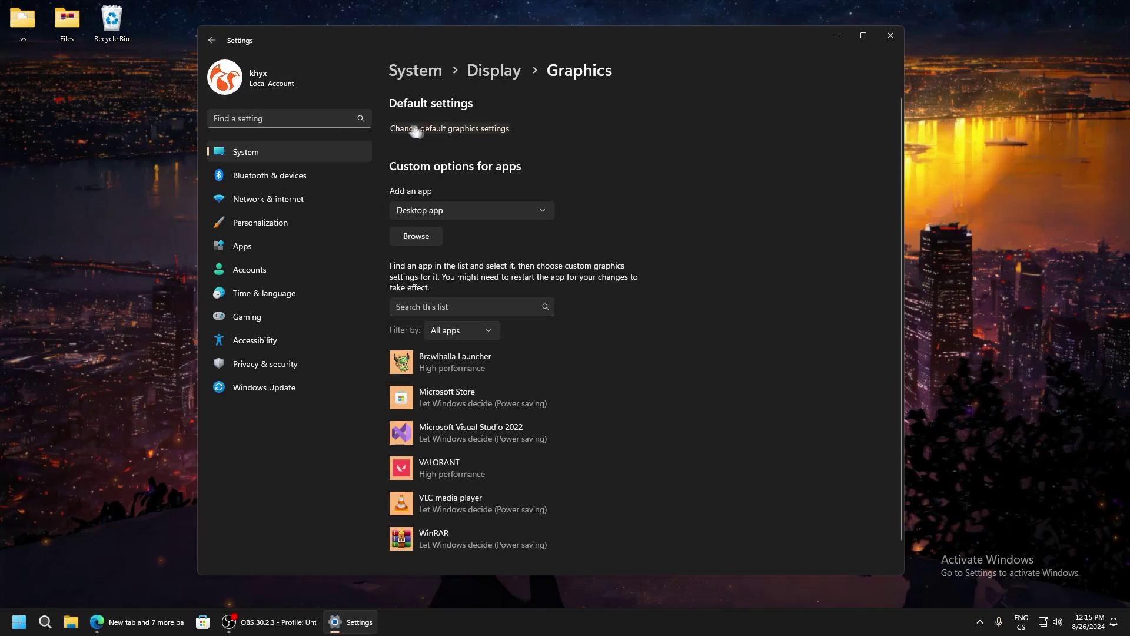
{"action": "left_click", "coordinate": [464, 130]}
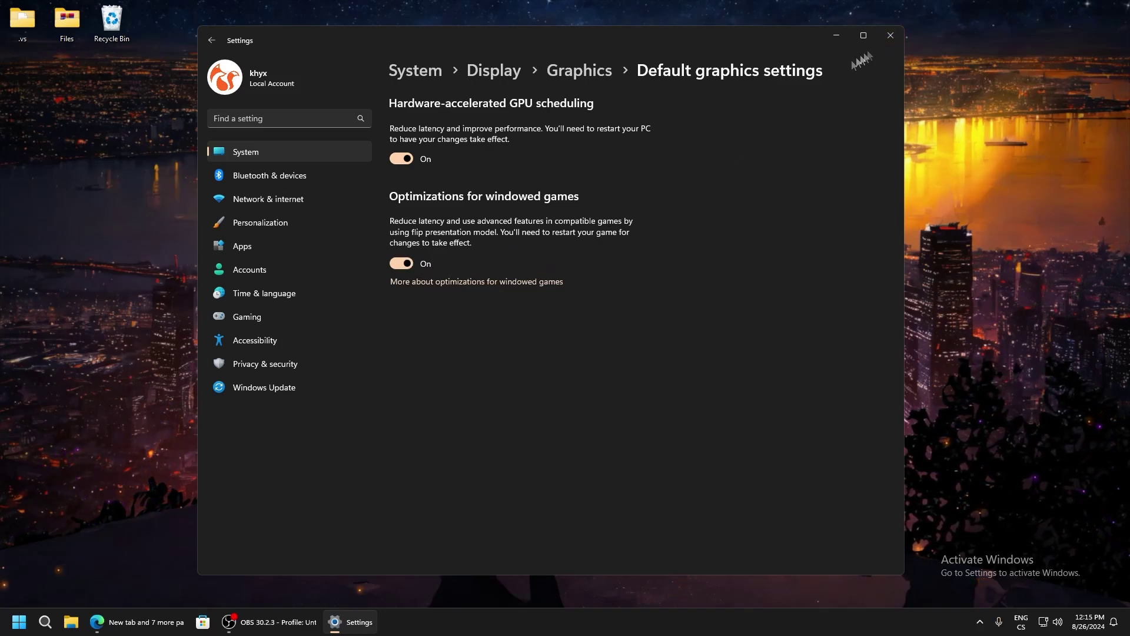
{"action": "left_click", "coordinate": [218, 317]}
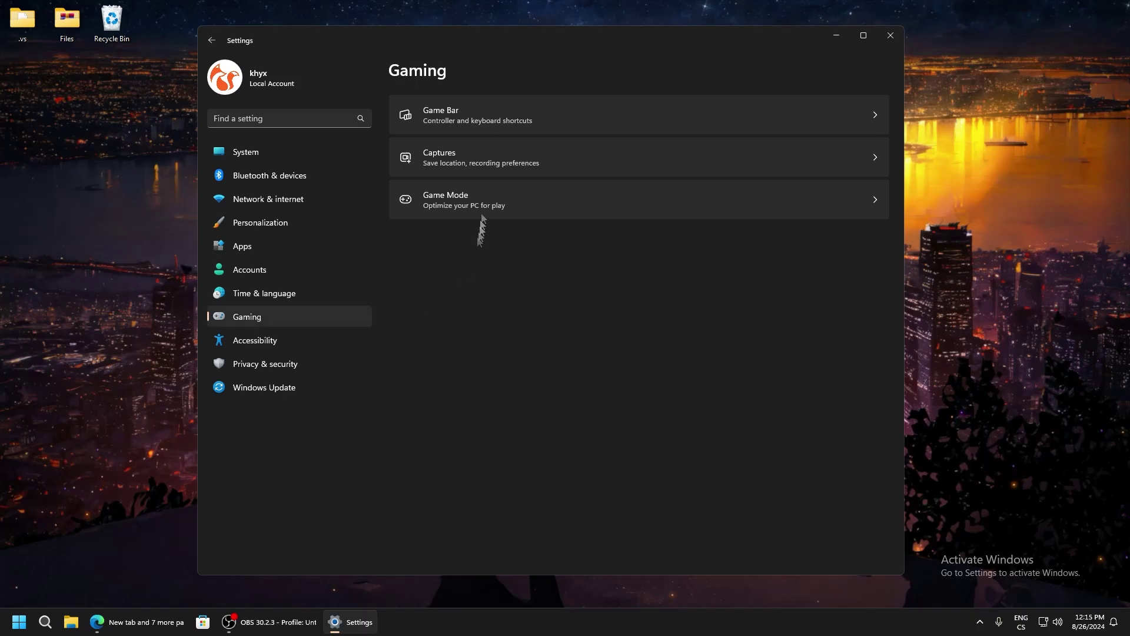
Check the Game Bar and Captures settings under Gaming
{"action": "left_click", "coordinate": [412, 115]}
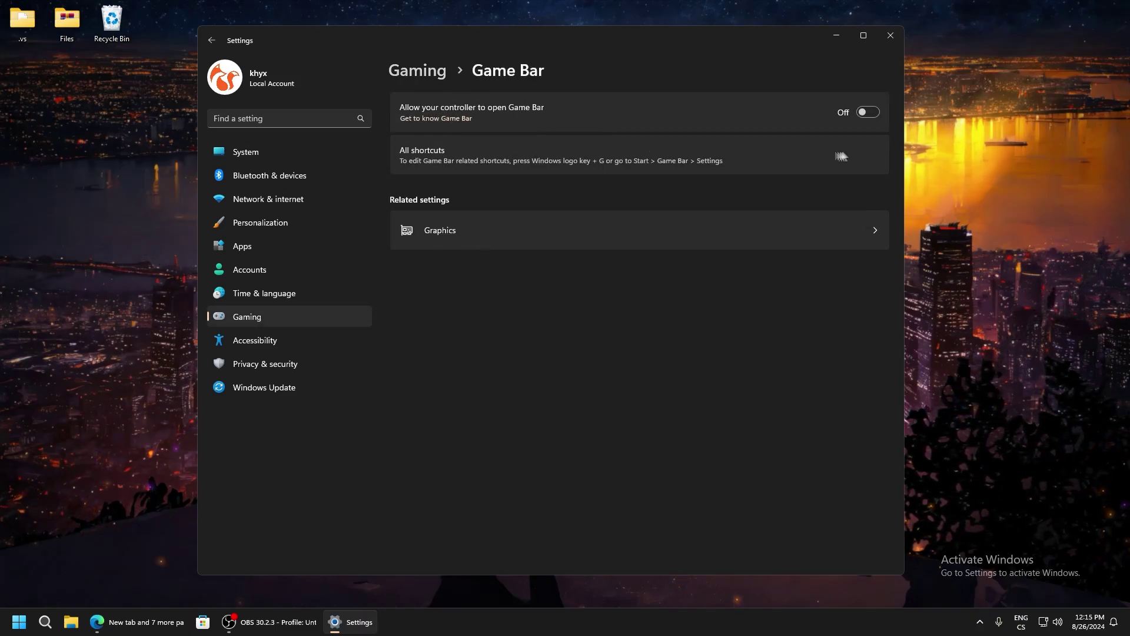
{"action": "left_click", "coordinate": [561, 233]}
{"action": "left_click", "coordinate": [287, 313]}
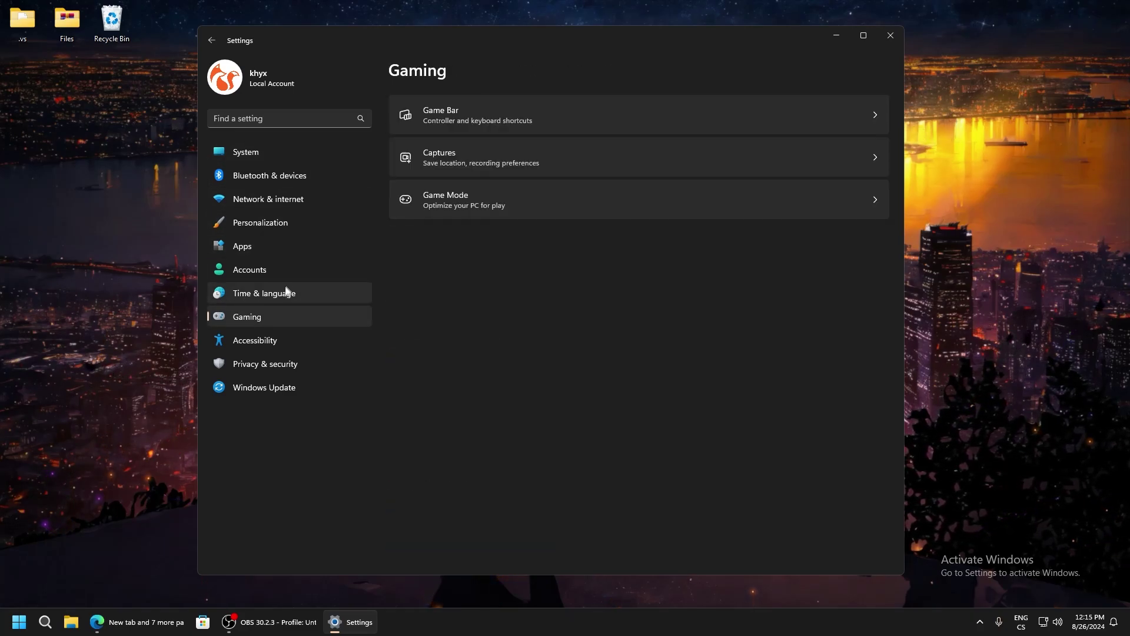
{"action": "left_click", "coordinate": [469, 154]}
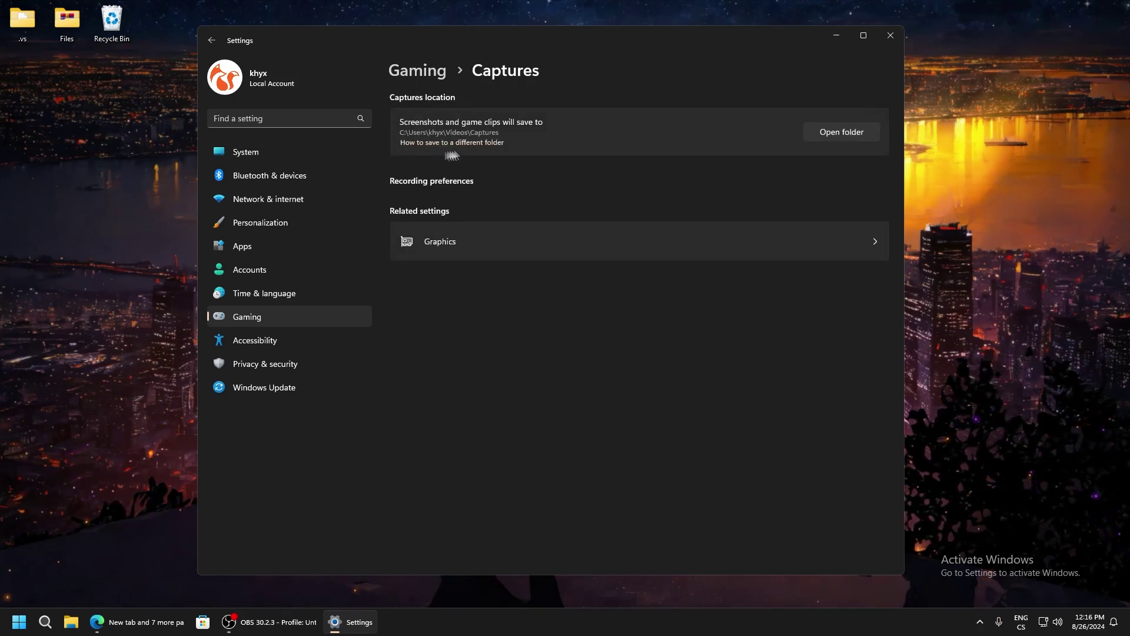
{"action": "left_click", "coordinate": [212, 41]}
Set Game Mode to Off and close Settings
{"action": "left_click", "coordinate": [446, 193]}
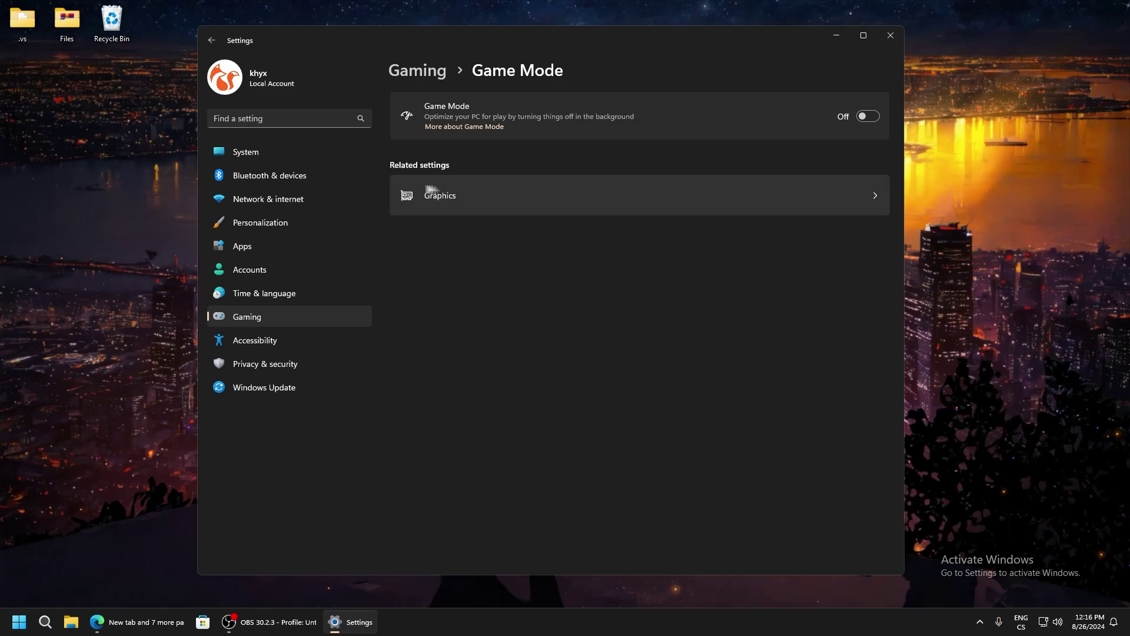
{"action": "left_click", "coordinate": [866, 116]}
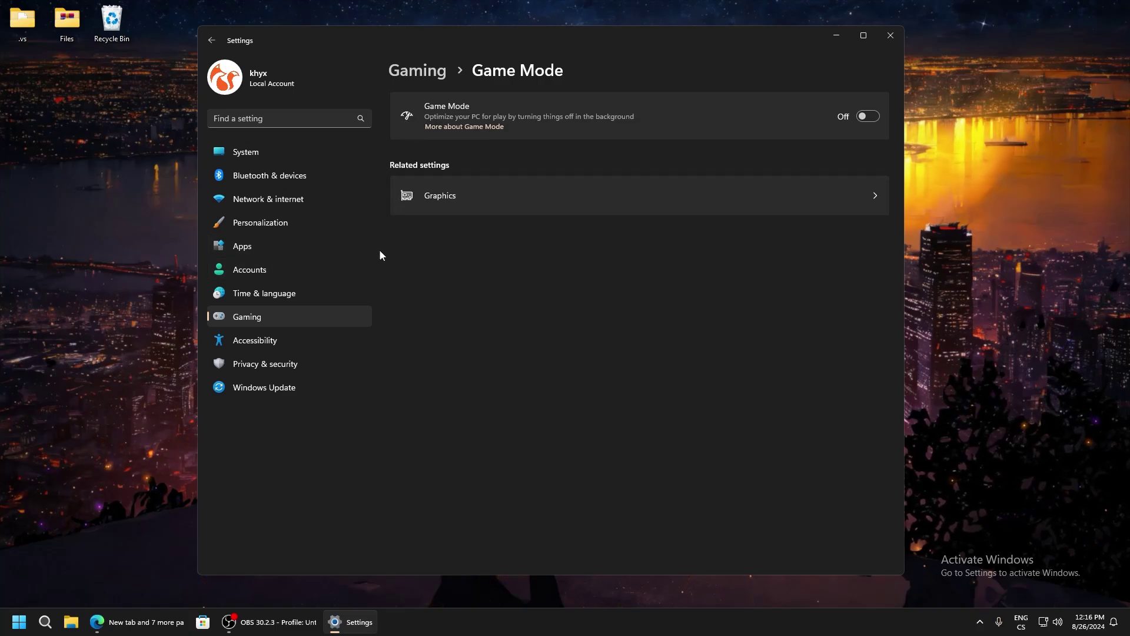
{"action": "left_click", "coordinate": [890, 36]}
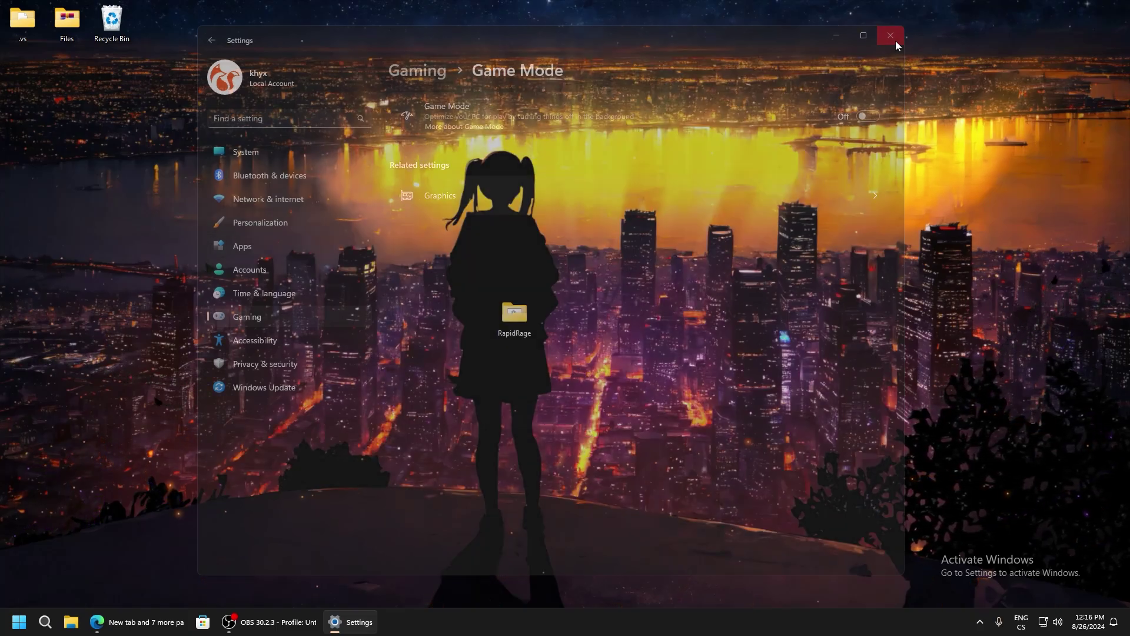